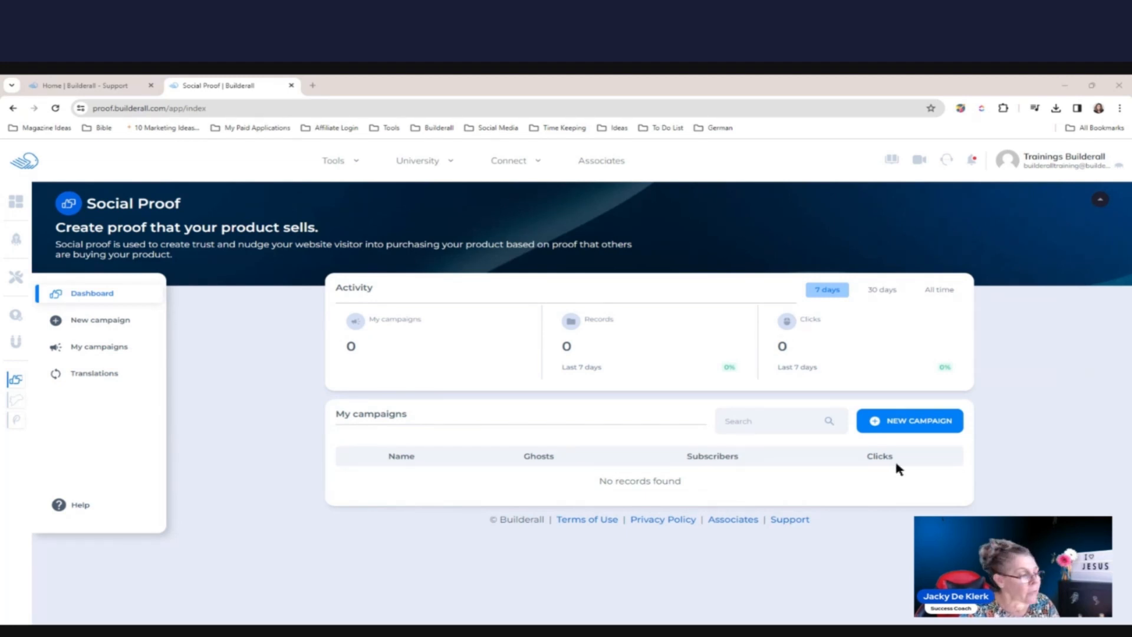
# - Create a new Social Proof translation named "Afrikaans"
pyautogui.click(101, 374)
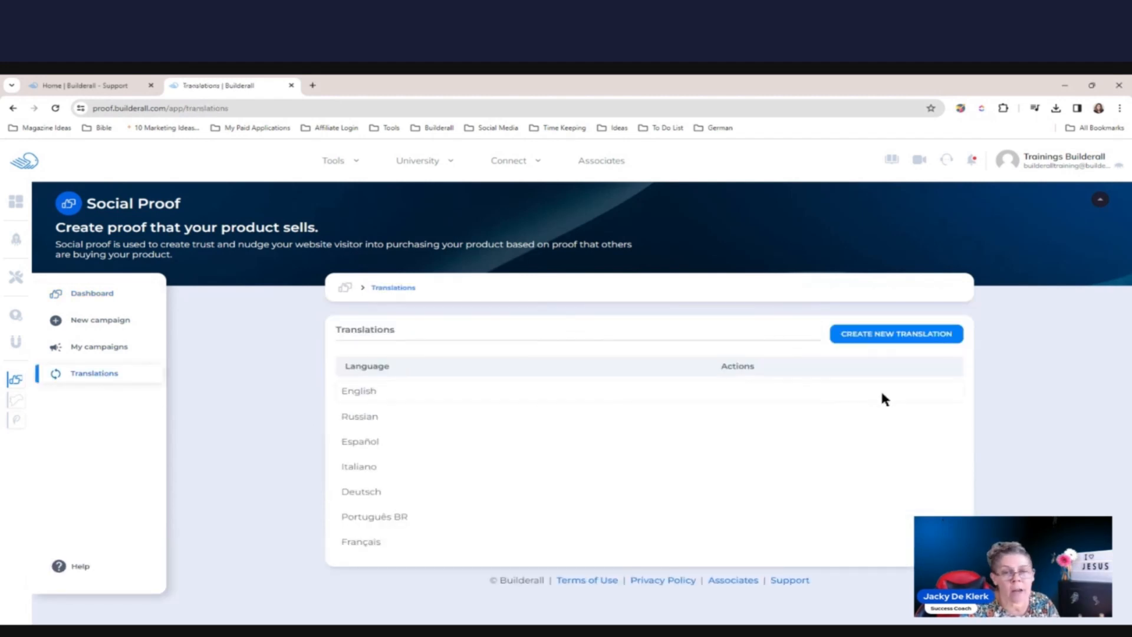
pyautogui.click(907, 336)
pyautogui.write('A')
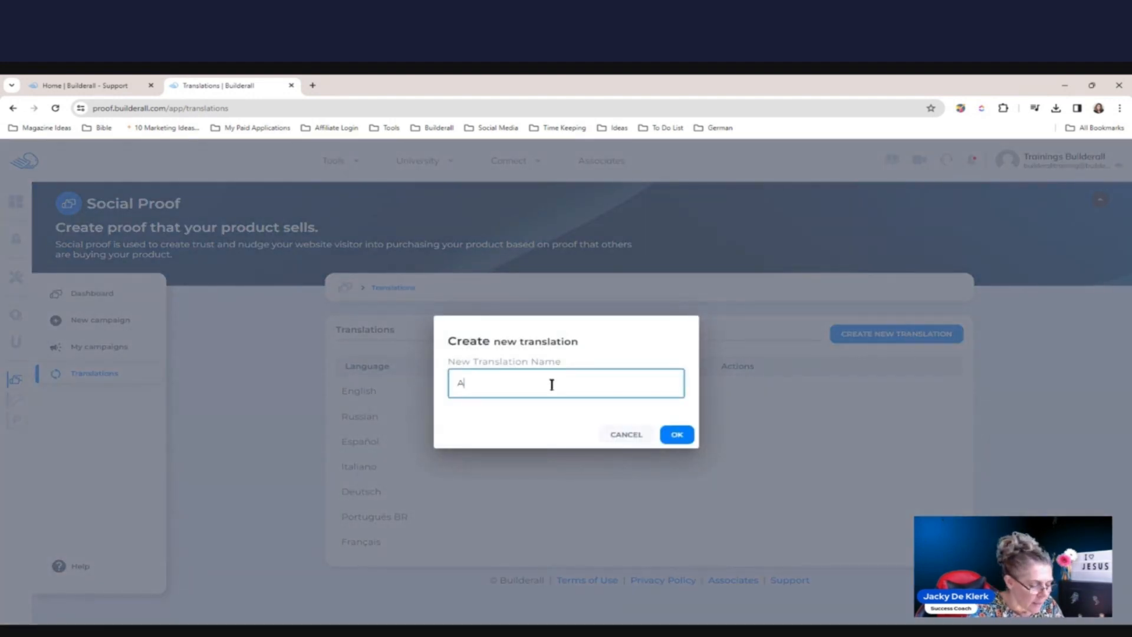
pyautogui.write('frikaans')
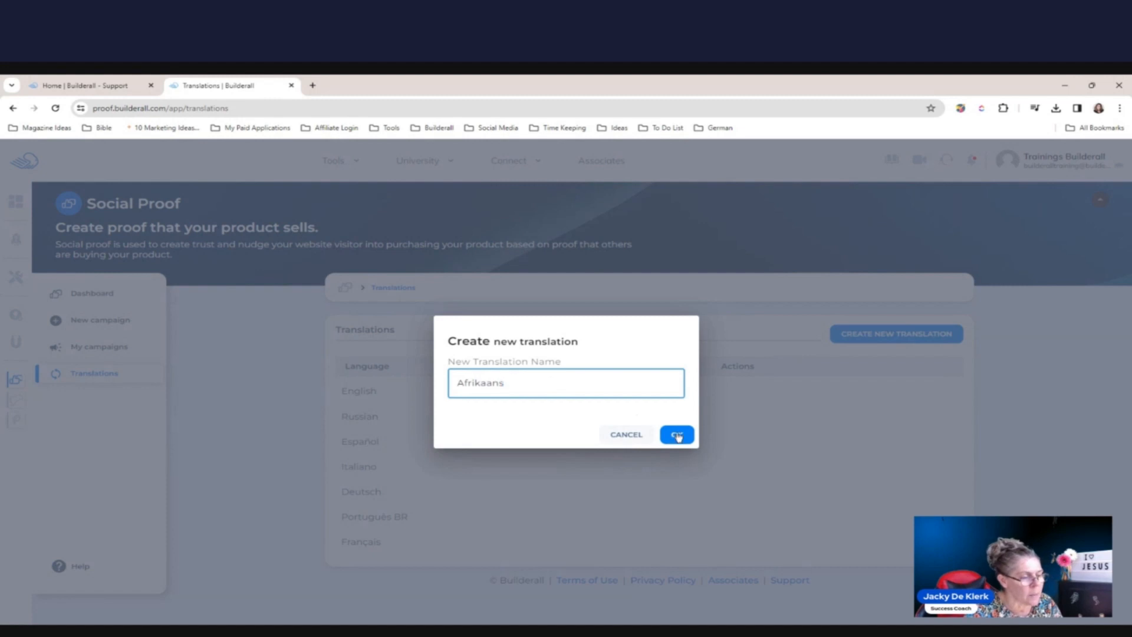
pyautogui.click(676, 435)
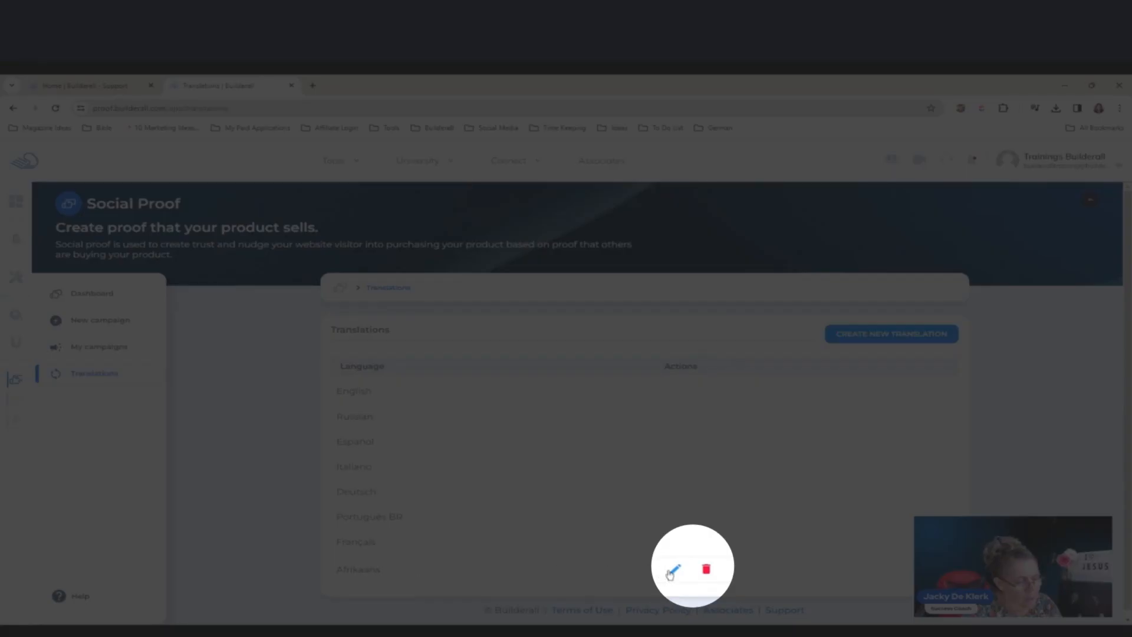
# - Change the "from" text of the Afrikaans translation to "van" and save the translation
pyautogui.click(676, 571)
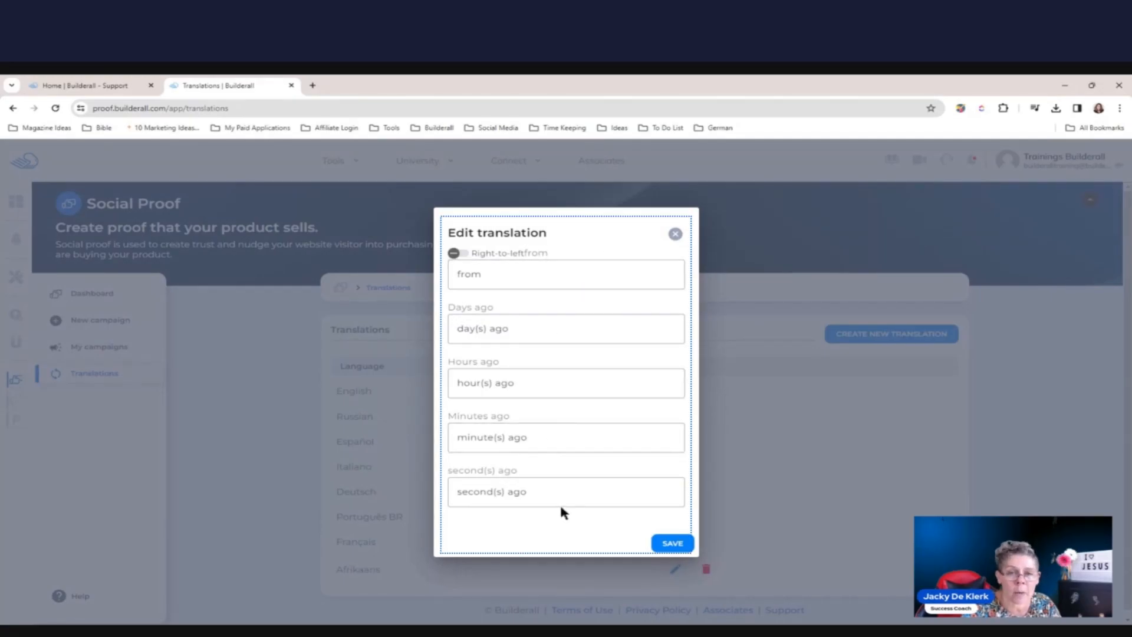
pyautogui.moveTo(498, 277); pyautogui.dragTo(444, 281)
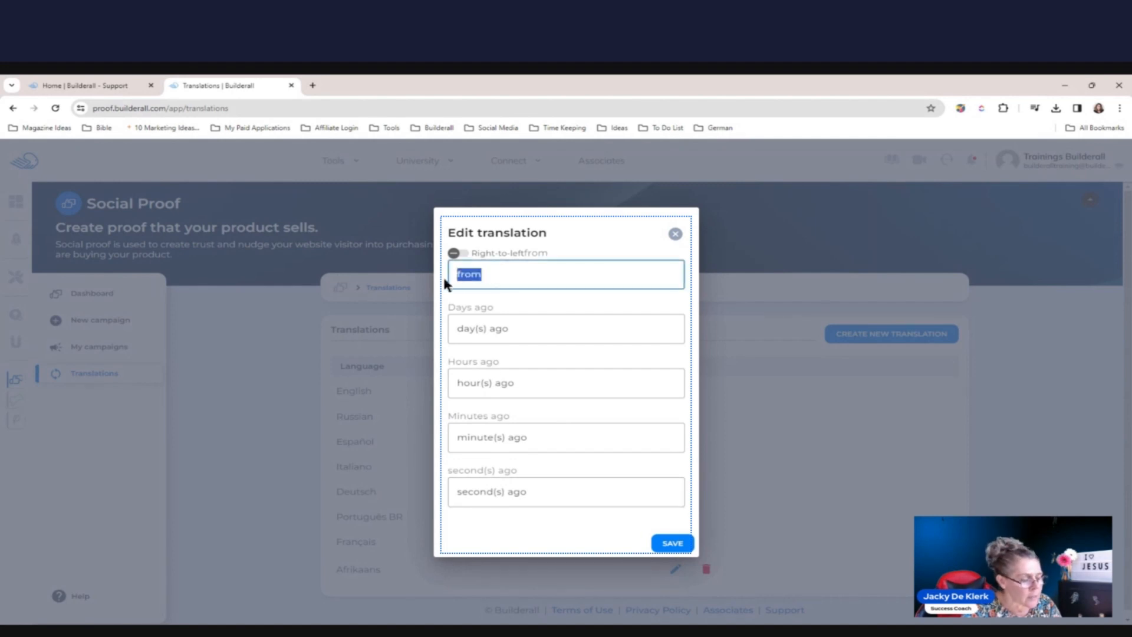
pyautogui.write('van')
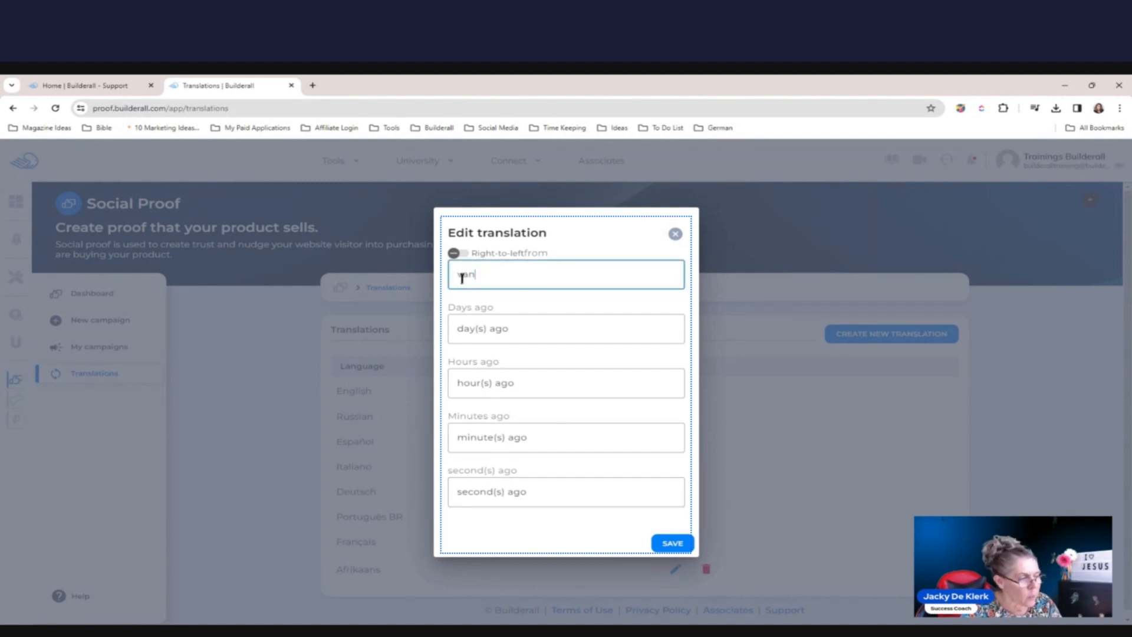
pyautogui.click(601, 253)
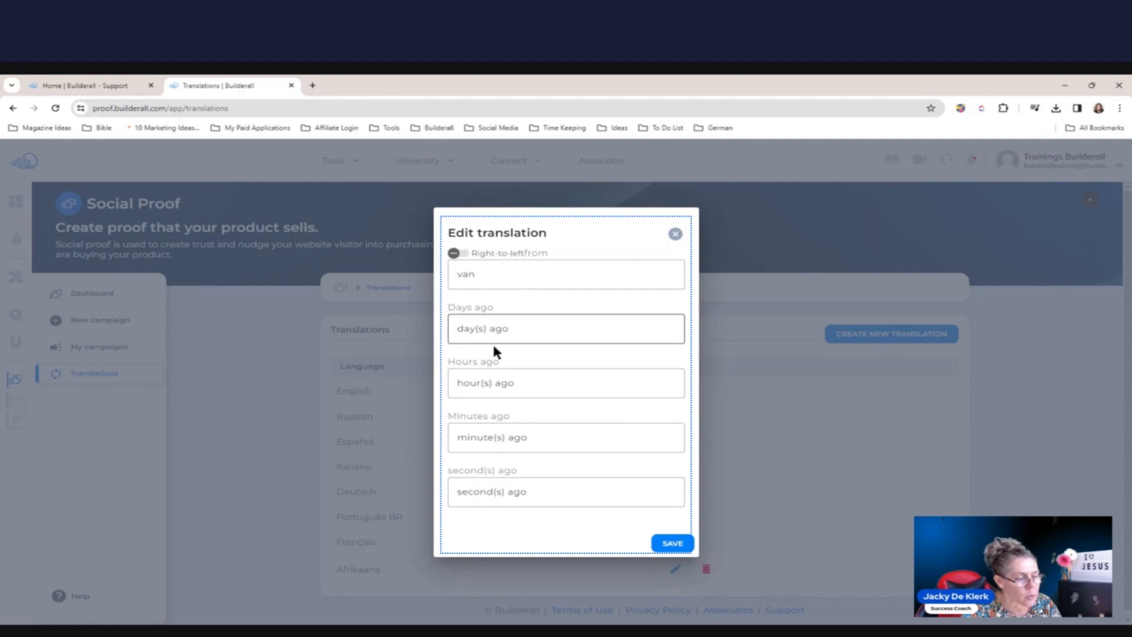
pyautogui.click(672, 543)
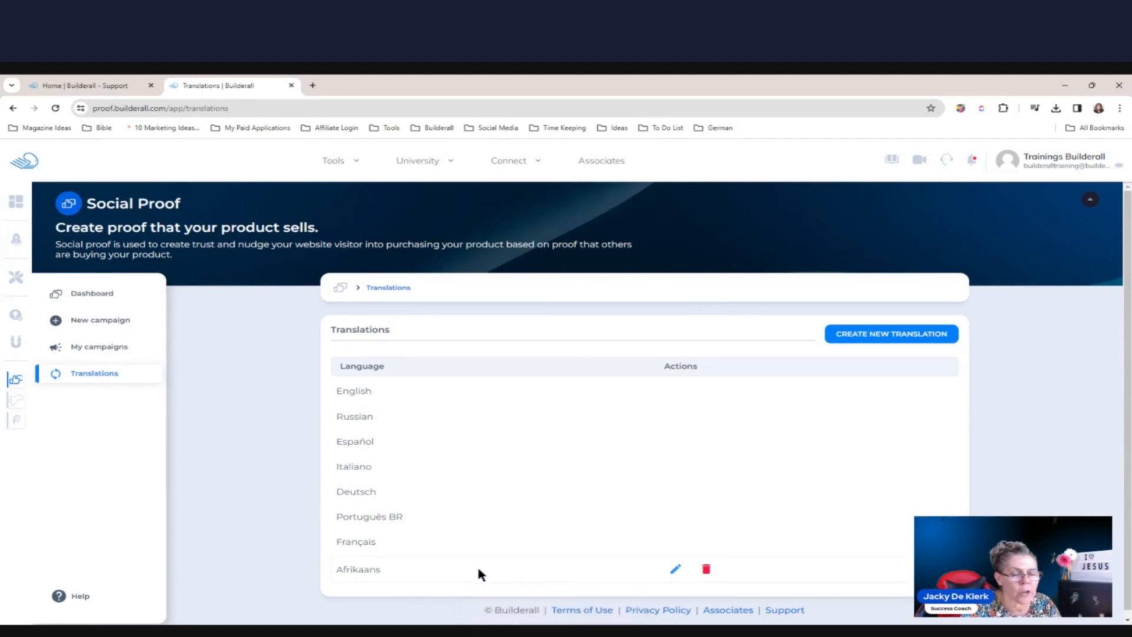
# - Delete the Afrikaans translation and return to the Social Proof dashboard
pyautogui.click(705, 568)
pyautogui.click(666, 412)
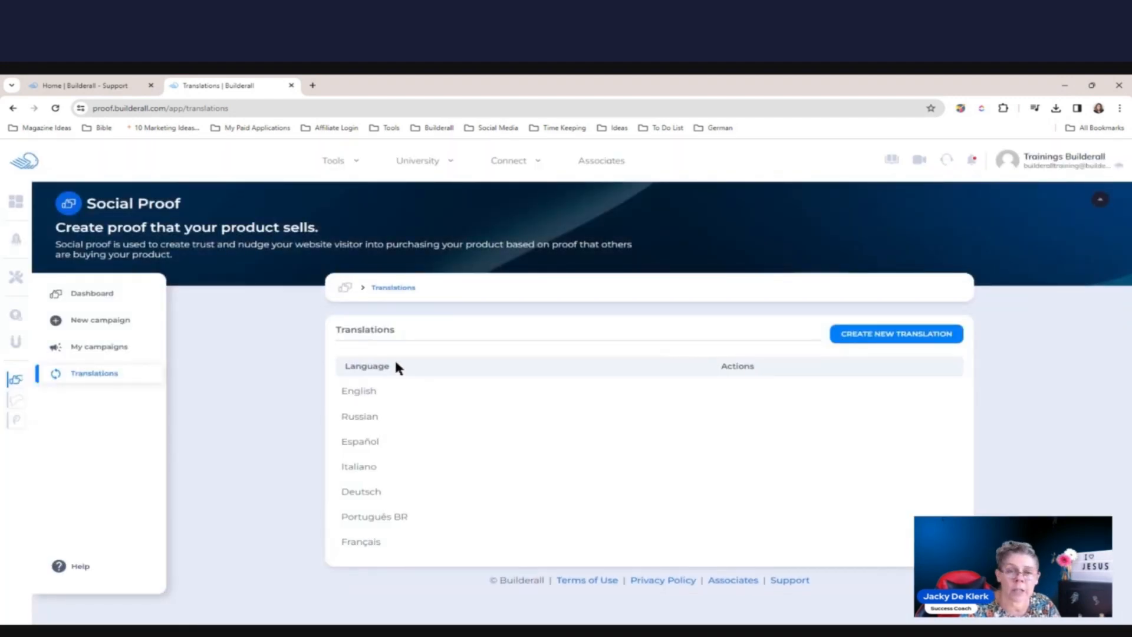
pyautogui.click(98, 302)
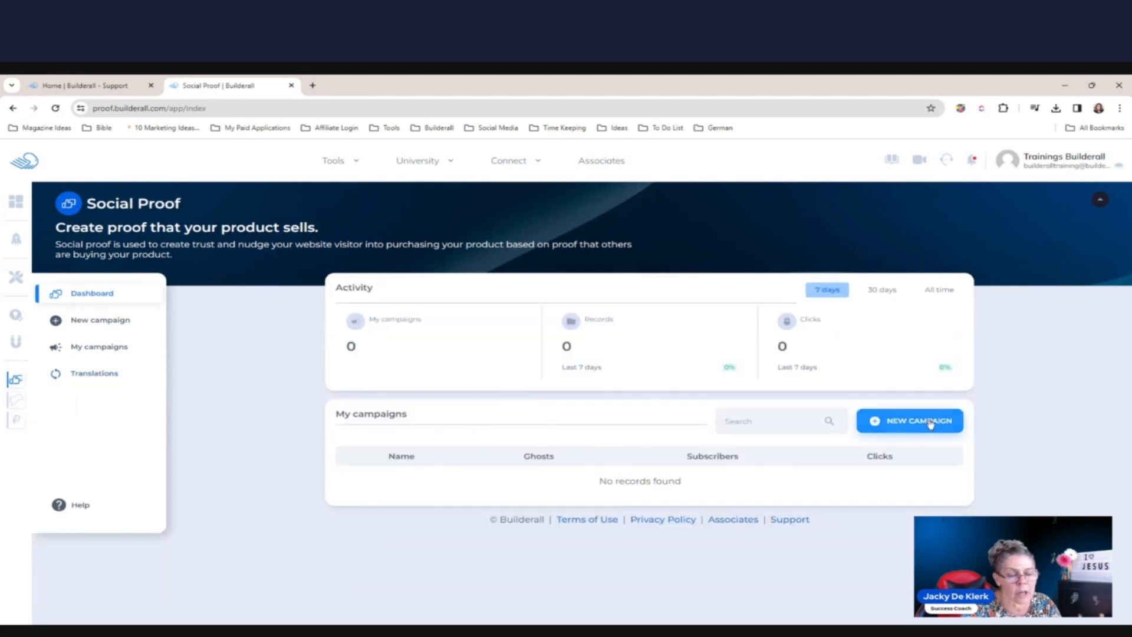
# - Start a new campaign named "Builderall" with the action label "Buy Now"
pyautogui.click(95, 321)
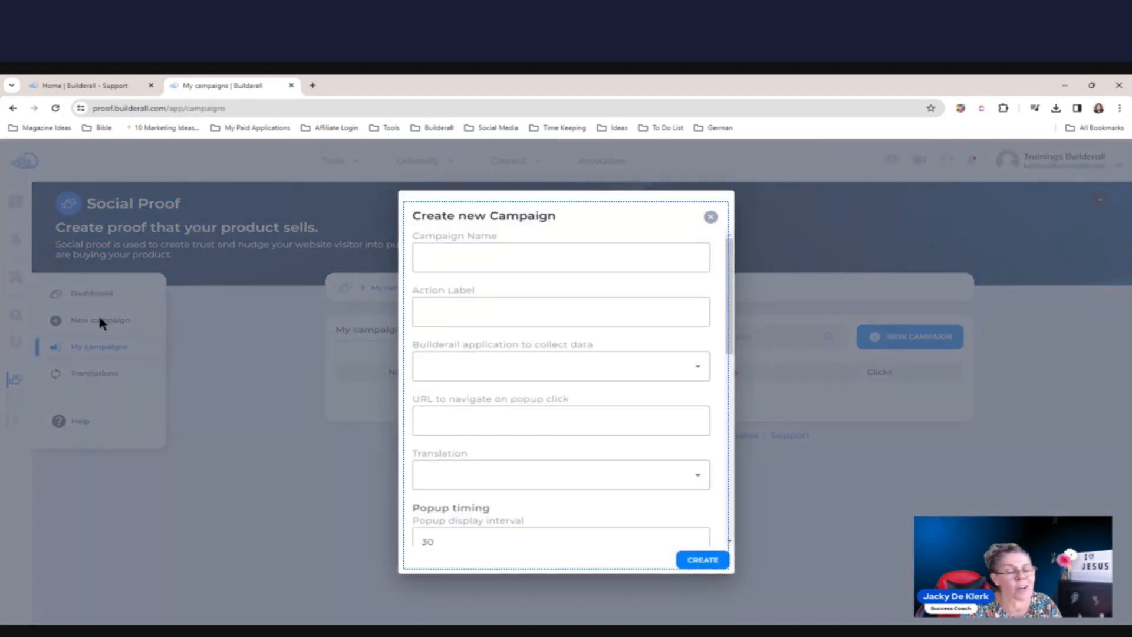
pyautogui.click(470, 260)
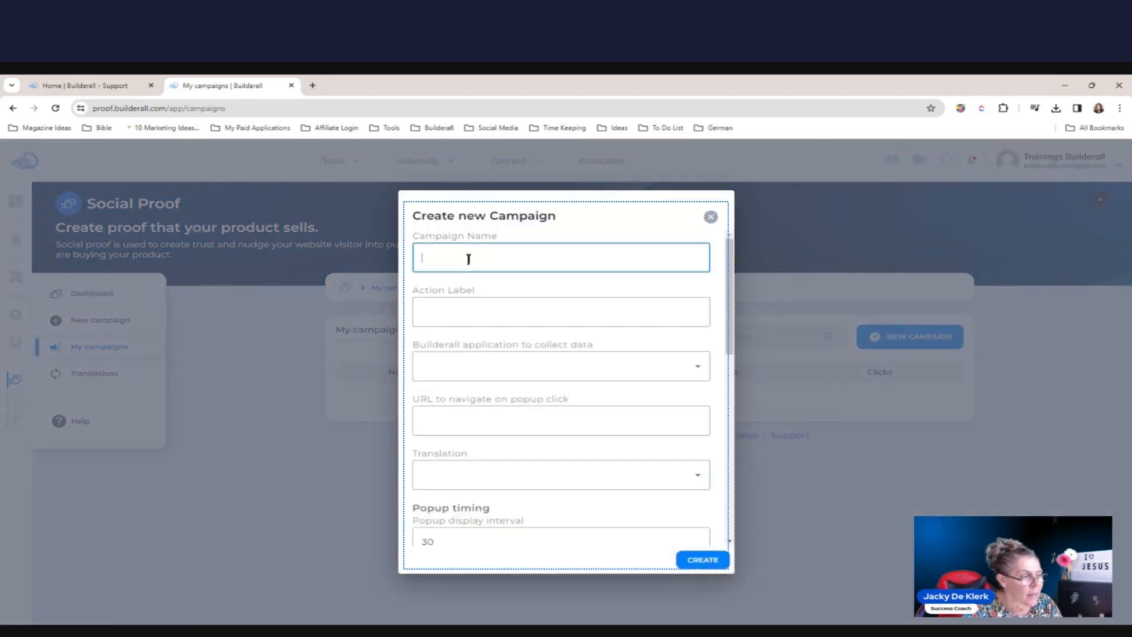
pyautogui.write('Bui')
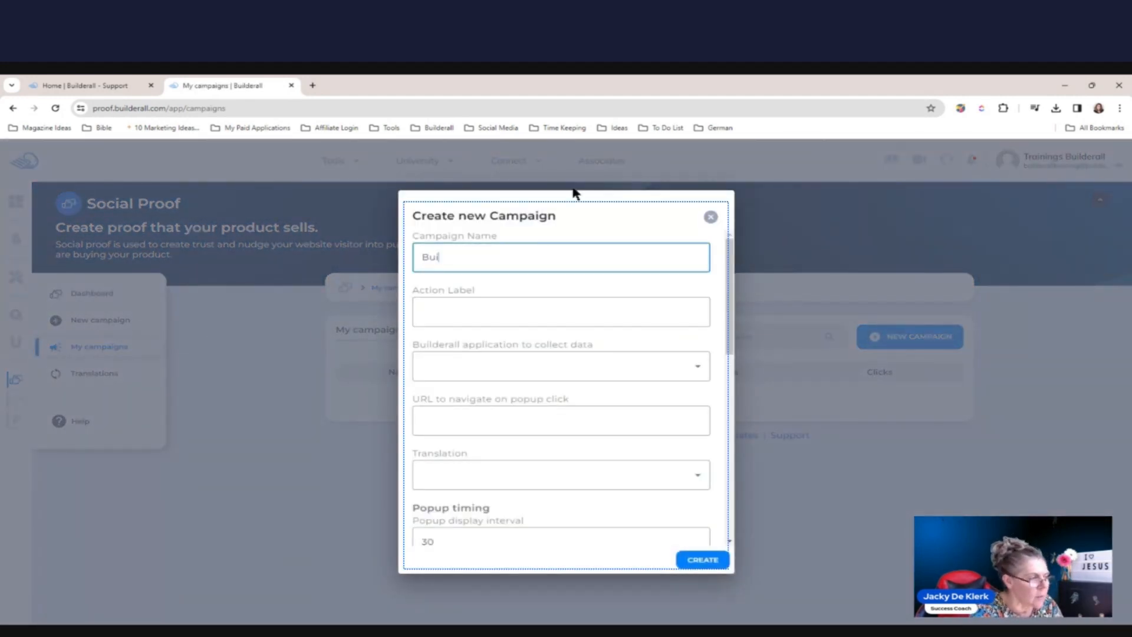
pyautogui.write('lderall')
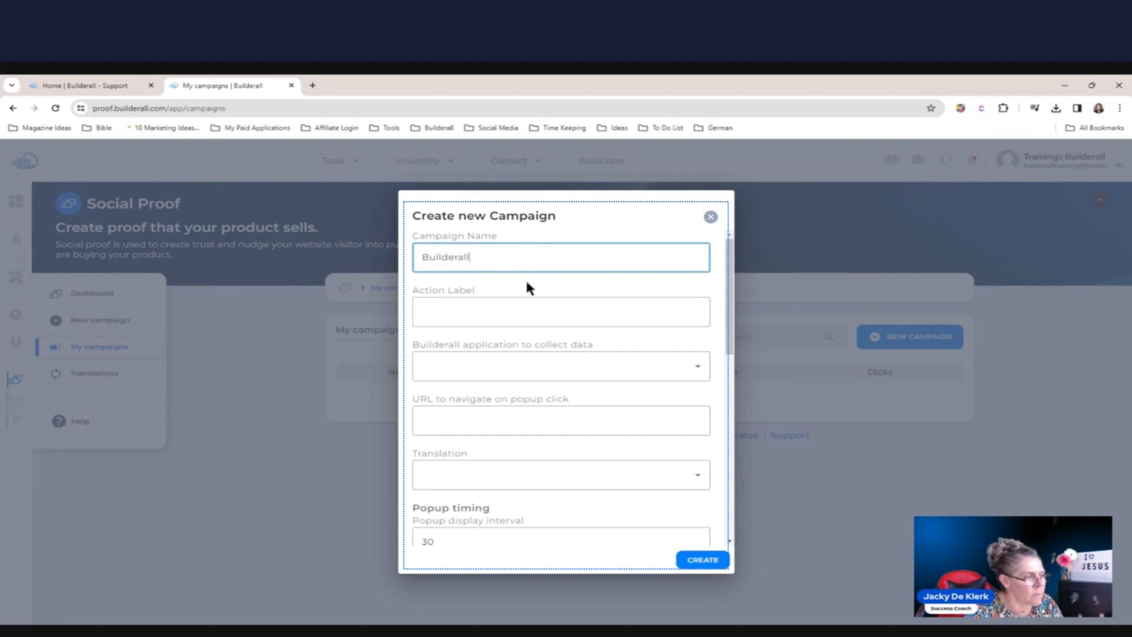
pyautogui.click(504, 306)
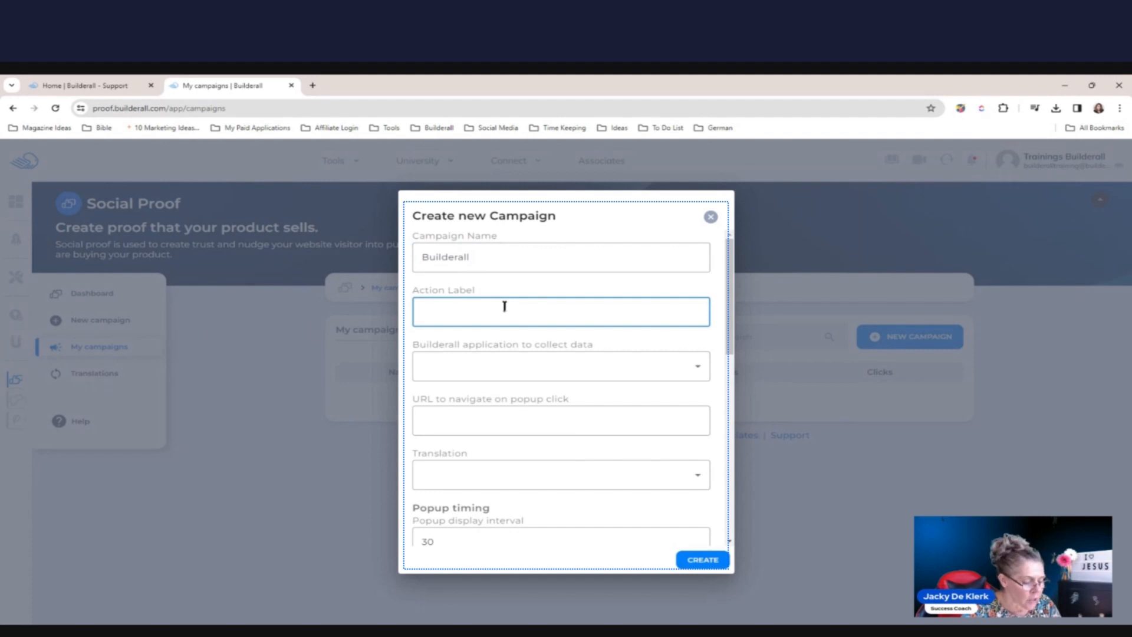
pyautogui.write('Buy Now')
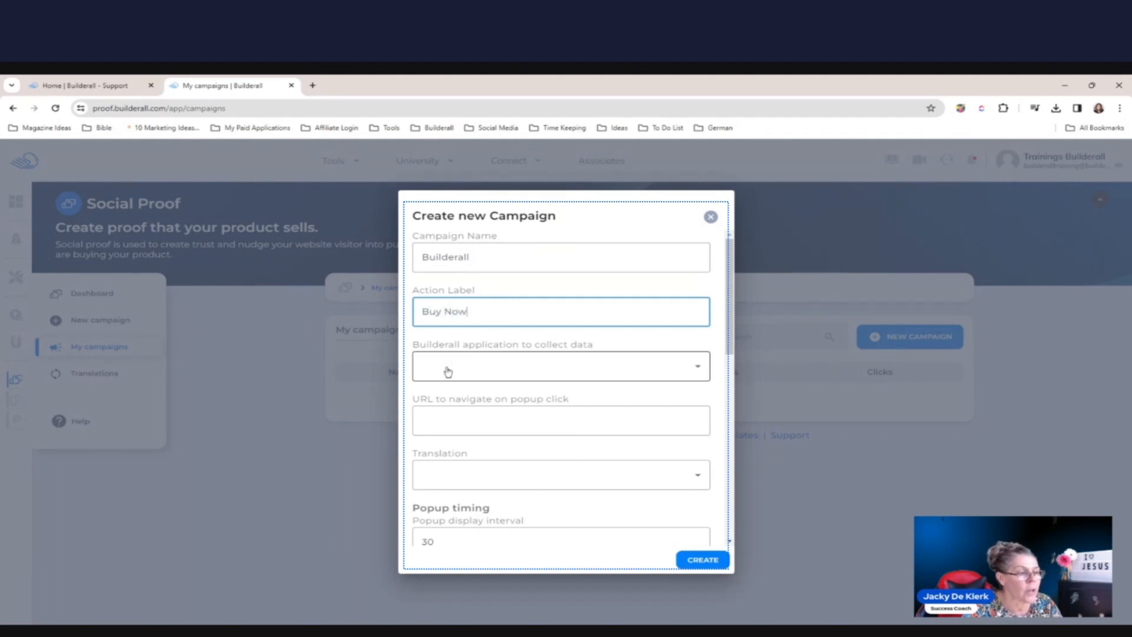
# - Choose Cheetah contact form as the Builderall application that collects the campaign's data
pyautogui.click(515, 376)
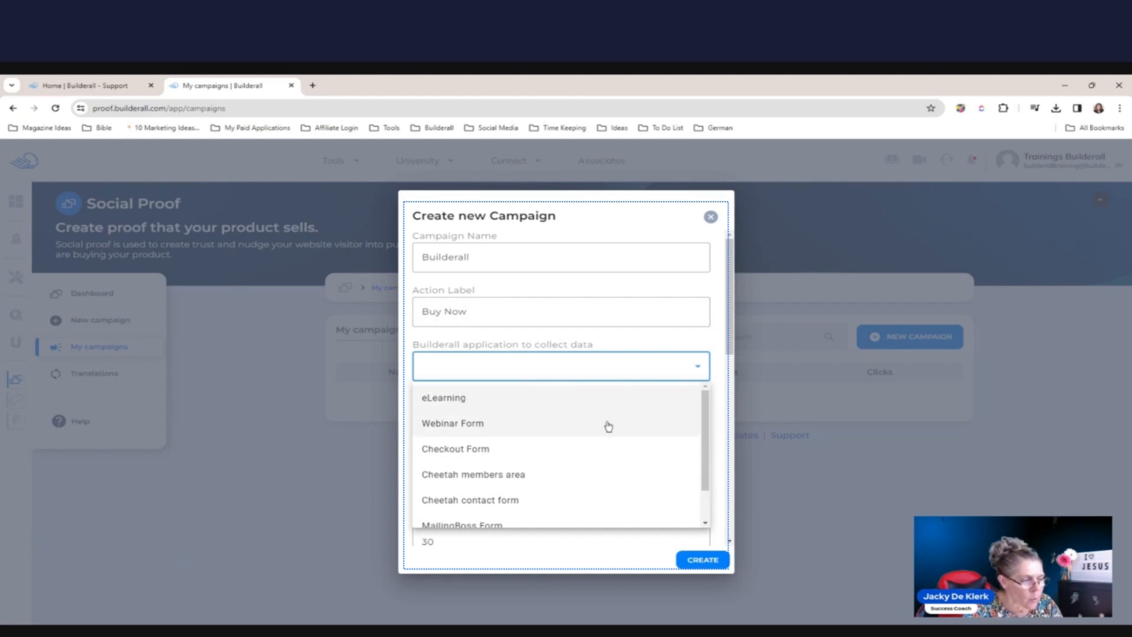
pyautogui.scroll(-1, 707, 419)
pyautogui.scroll(1, 706, 407)
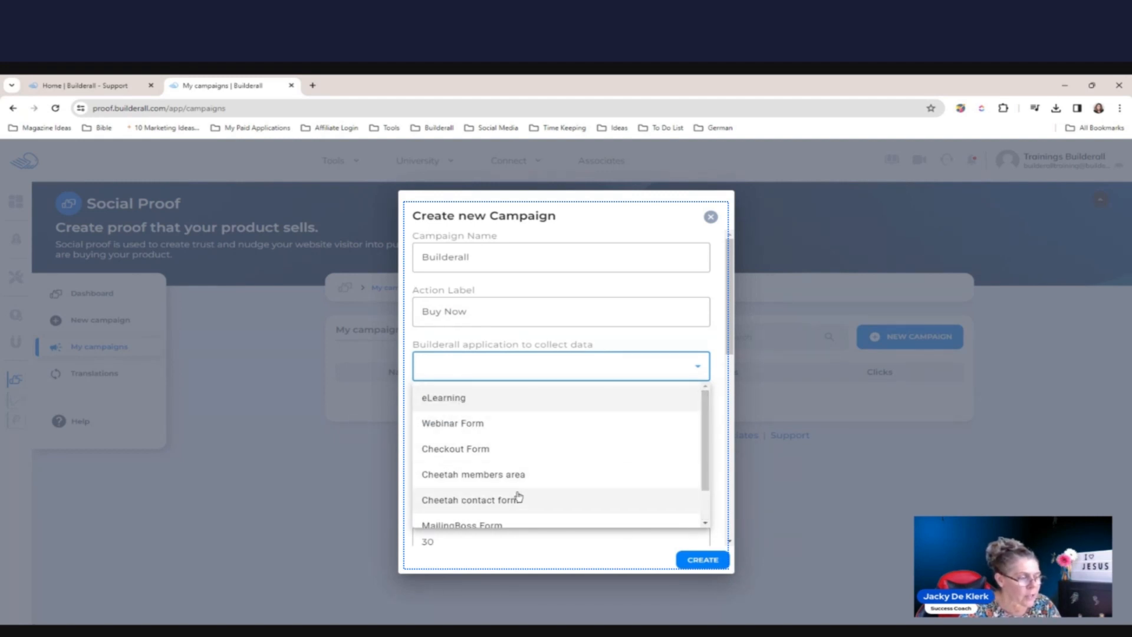
pyautogui.click(476, 500)
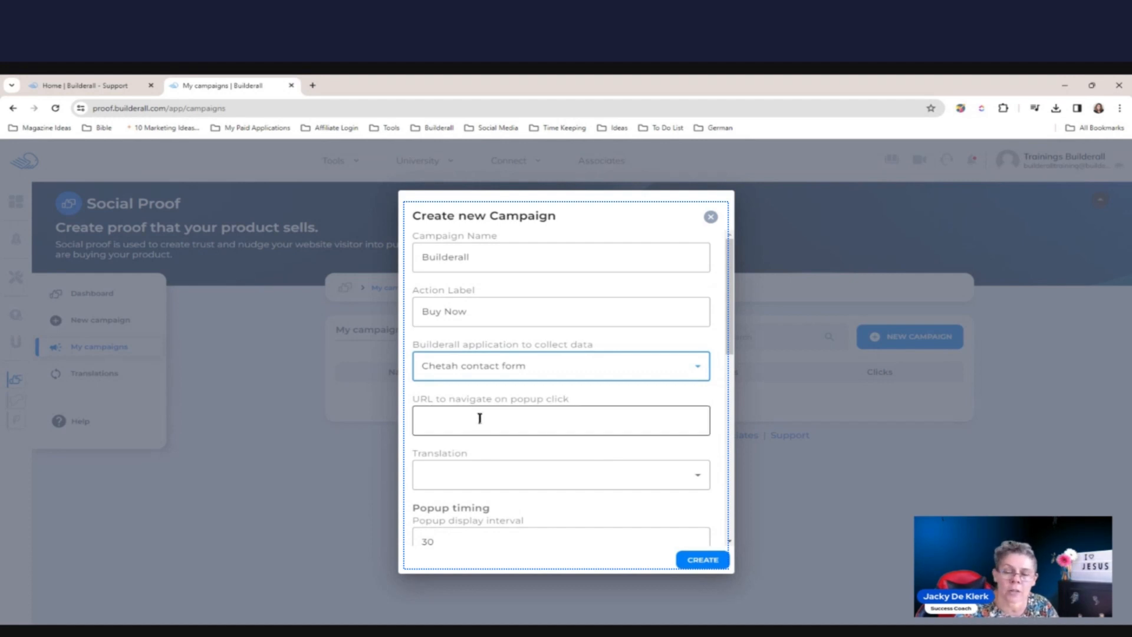
pyautogui.click(479, 419)
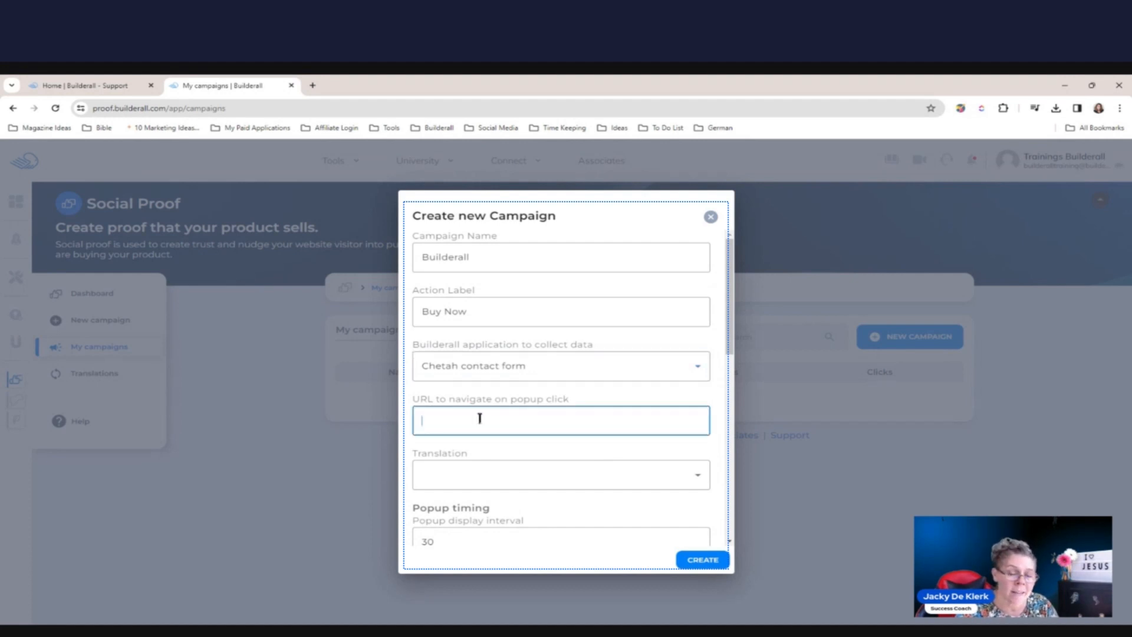
pyautogui.write('https')
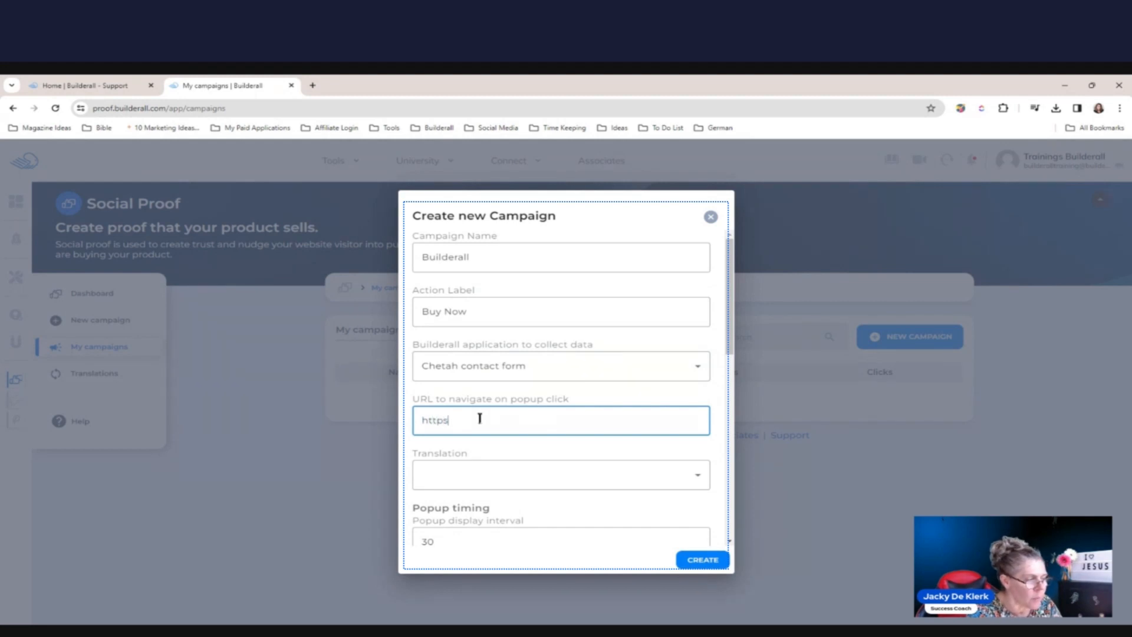
pyautogui.write('://www')
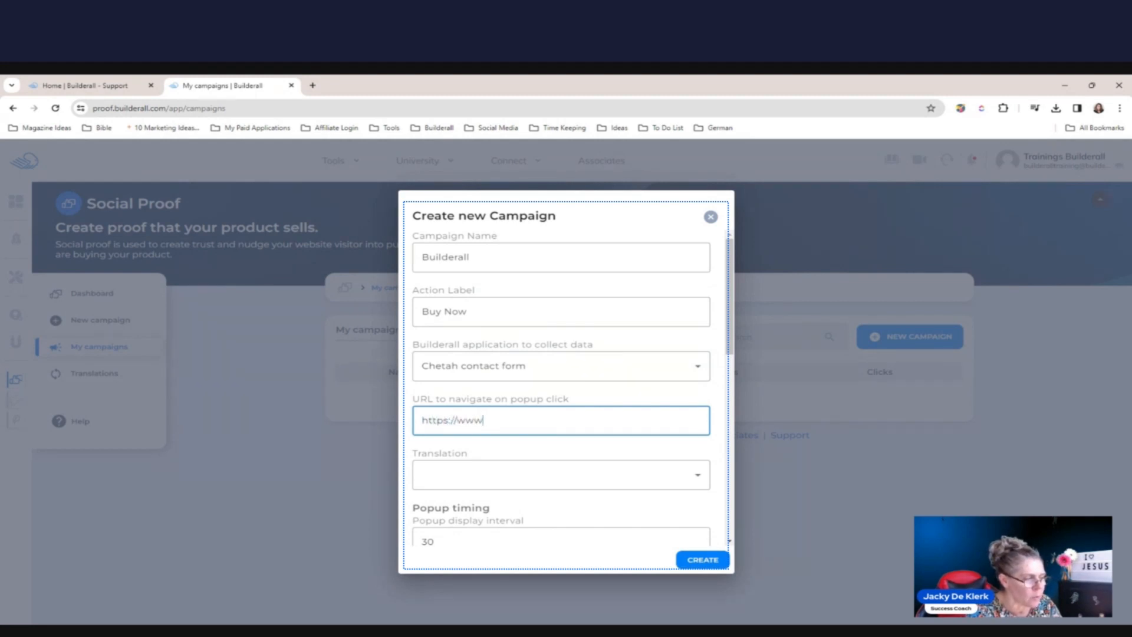
pyautogui.write('.builderall.com')
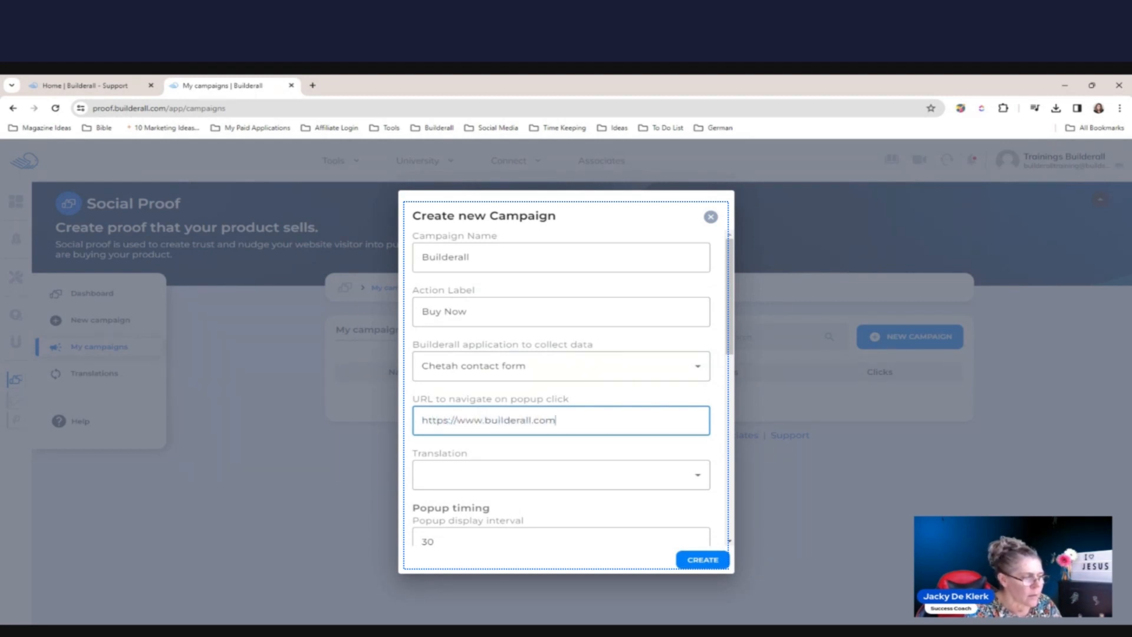
pyautogui.click(613, 468)
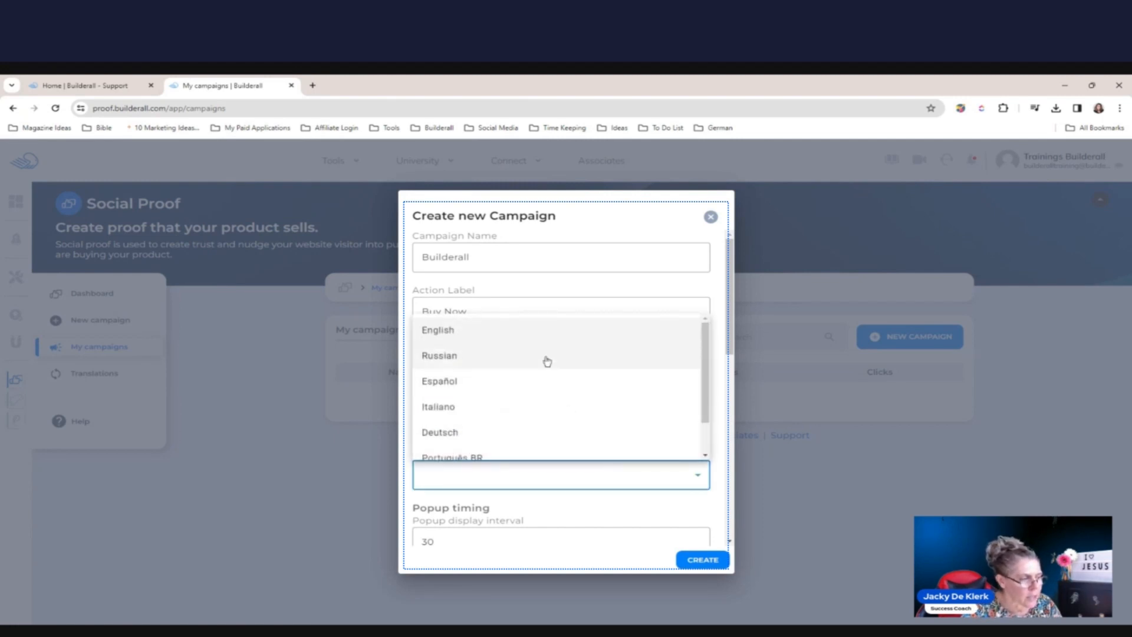
pyautogui.click(541, 337)
# - Set the campaign's popup display interval to 10
pyautogui.moveTo(730, 354); pyautogui.dragTo(746, 419)
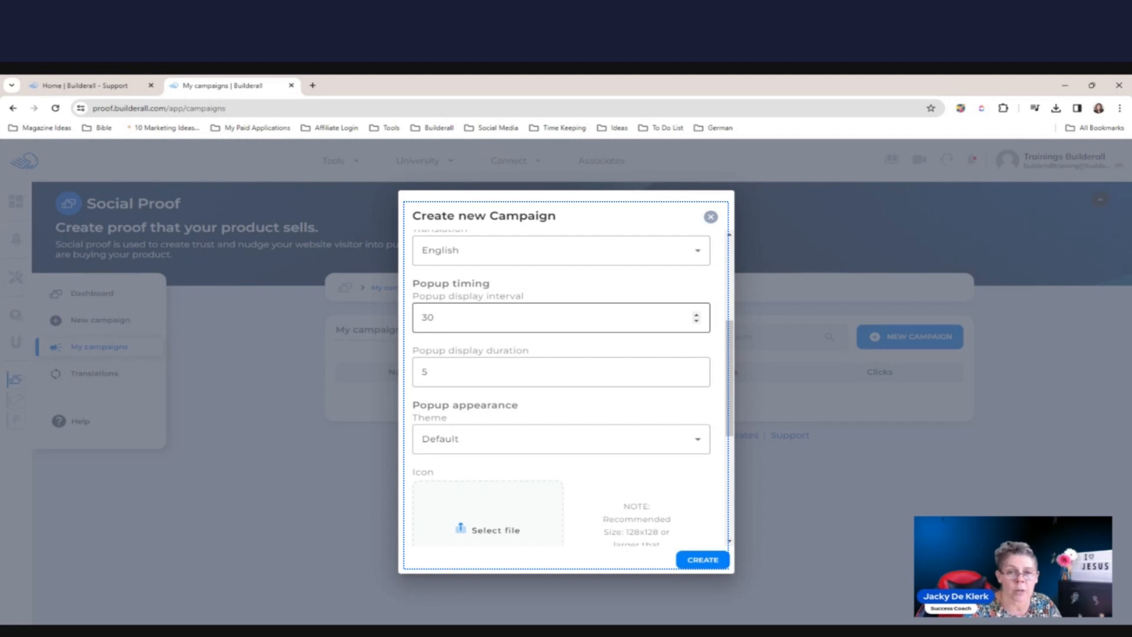
pyautogui.moveTo(456, 317); pyautogui.dragTo(393, 313)
pyautogui.write('10')
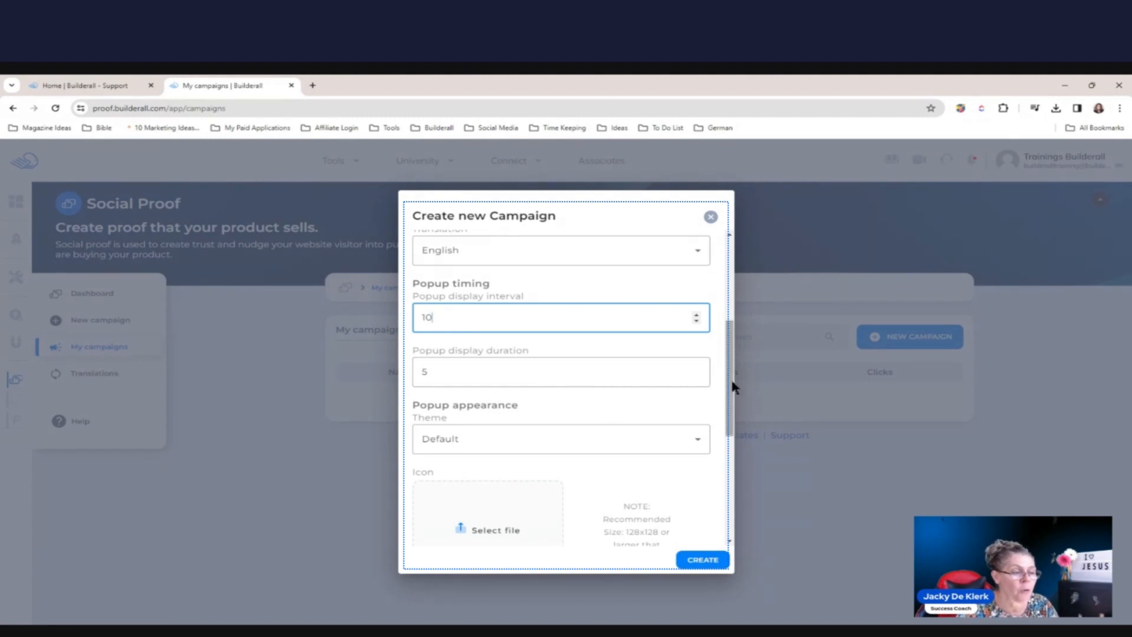
# - Keep the Default popup theme and upload the Builderall "BUY NOW" image as the icon
pyautogui.moveTo(732, 387); pyautogui.dragTo(735, 441)
pyautogui.click(596, 300)
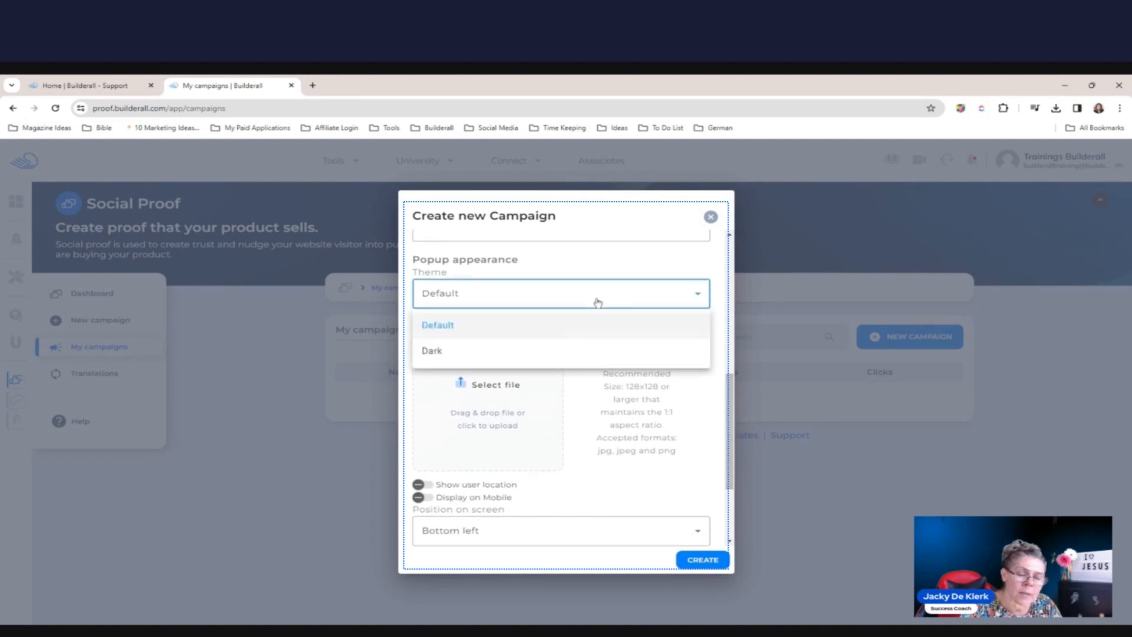
pyautogui.click(597, 301)
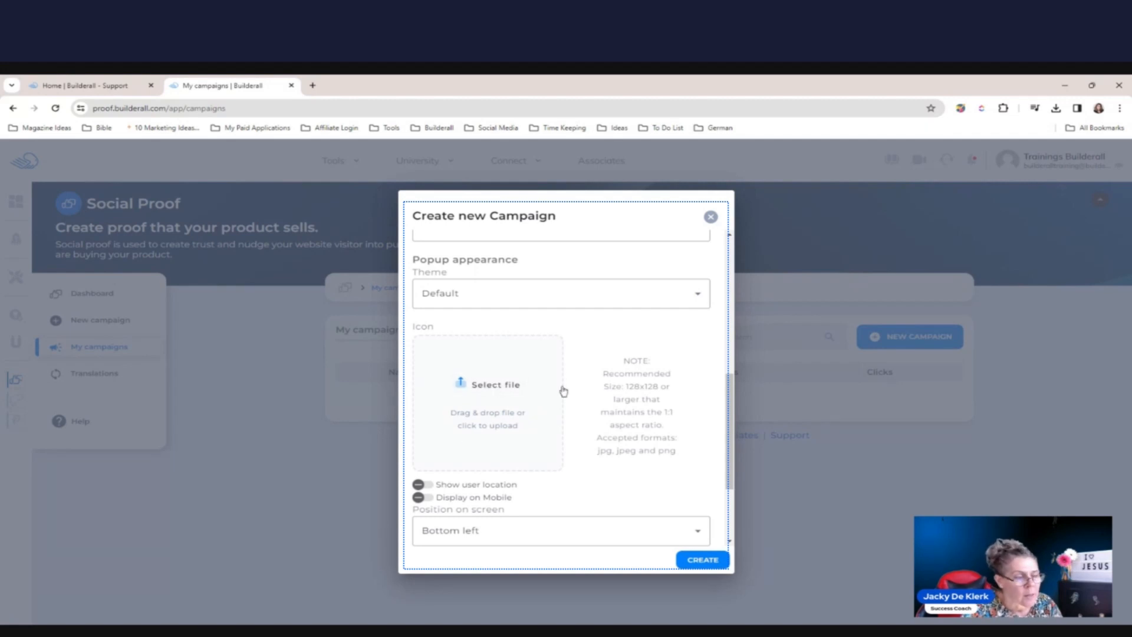
pyautogui.moveTo(622, 385); pyautogui.dragTo(670, 386)
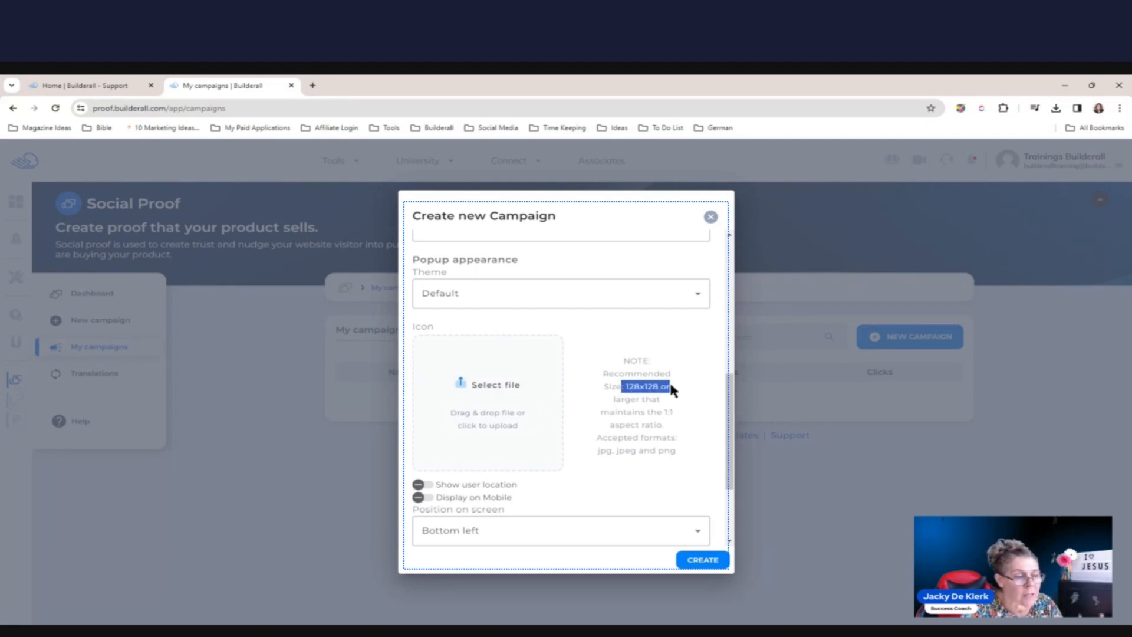
pyautogui.click(486, 394)
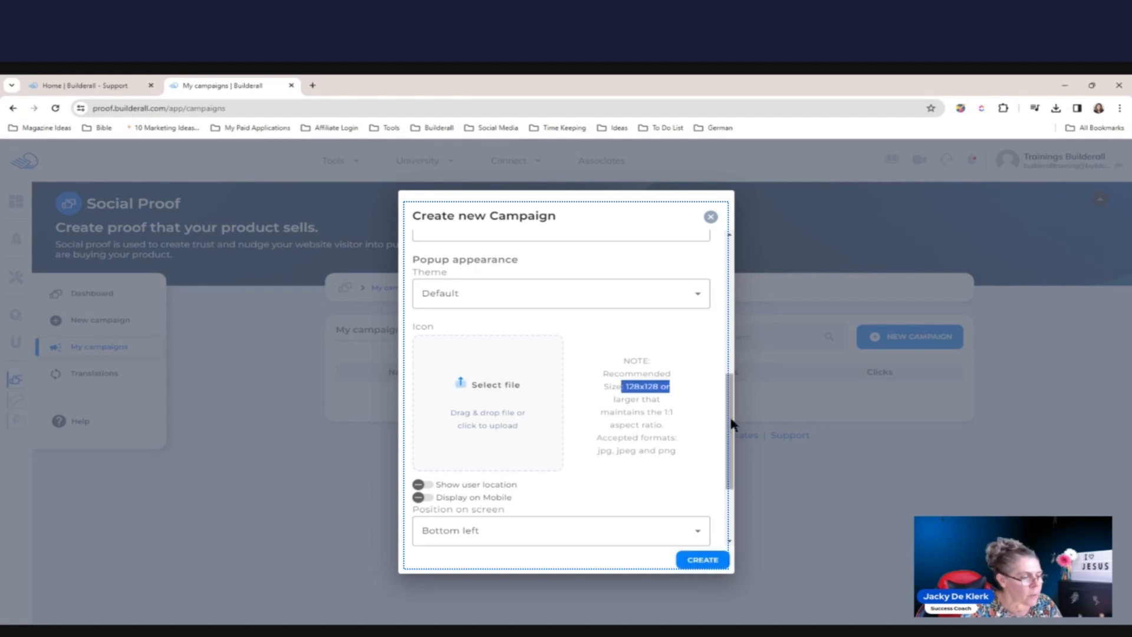
# - Keep the popup's screen position at Bottom left, leave user location and mobile display off, and create the campaign
pyautogui.moveTo(731, 421); pyautogui.dragTo(737, 472)
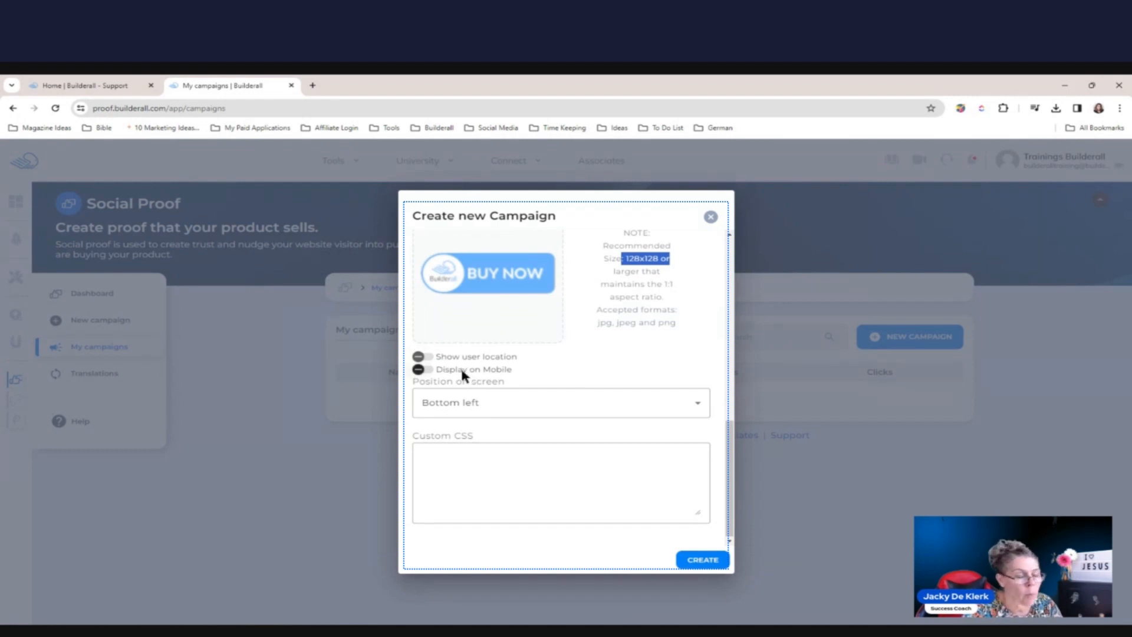
pyautogui.click(421, 368)
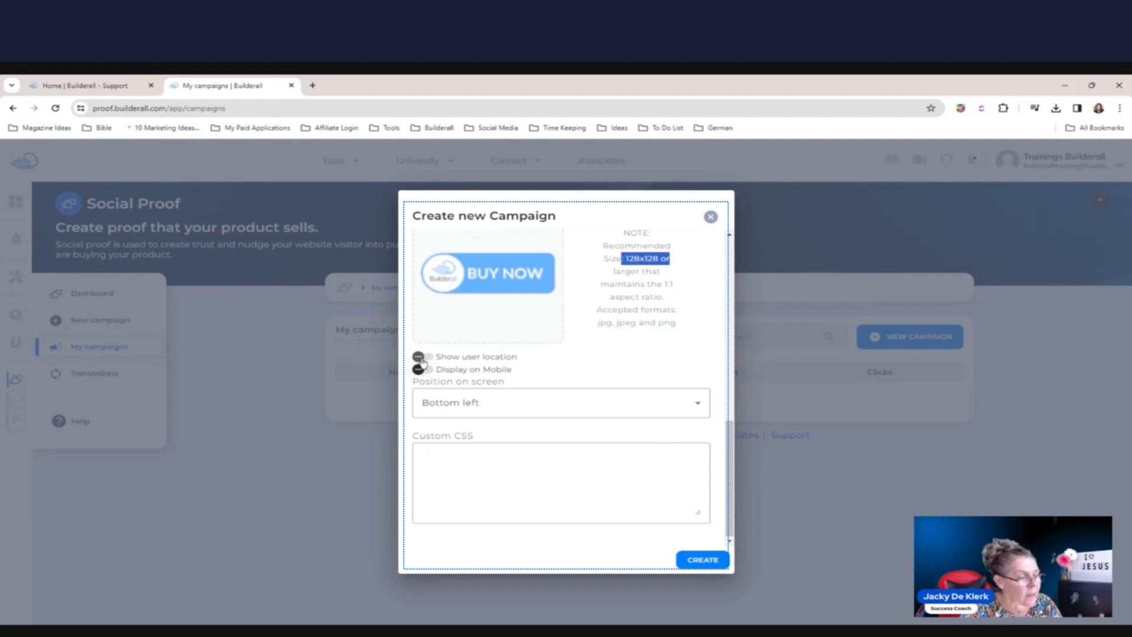
pyautogui.click(423, 370)
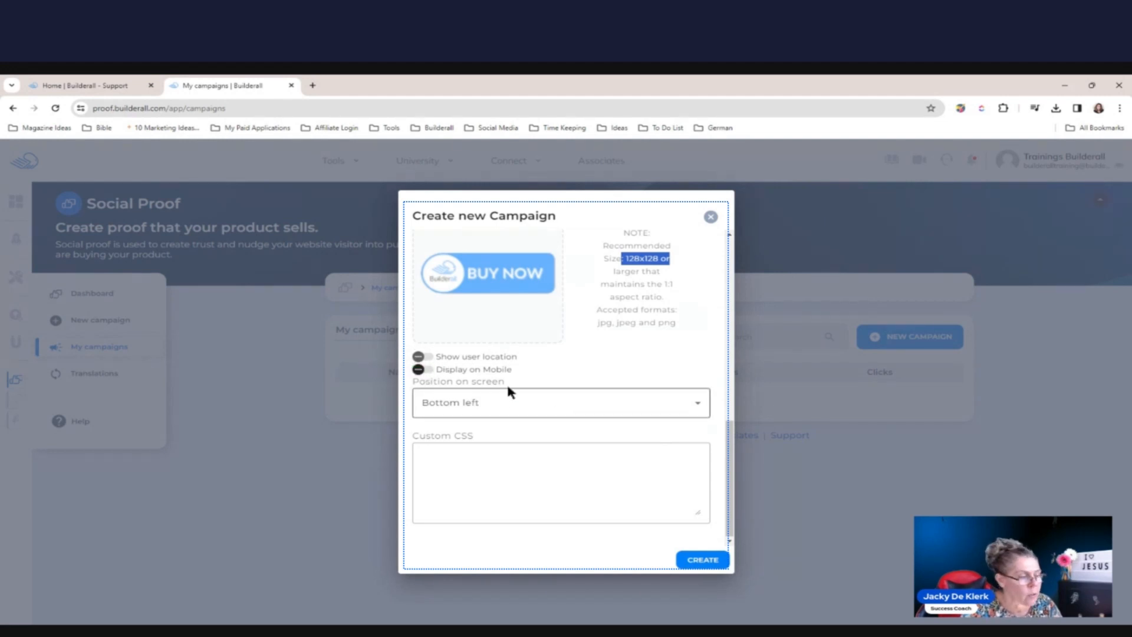
pyautogui.click(680, 406)
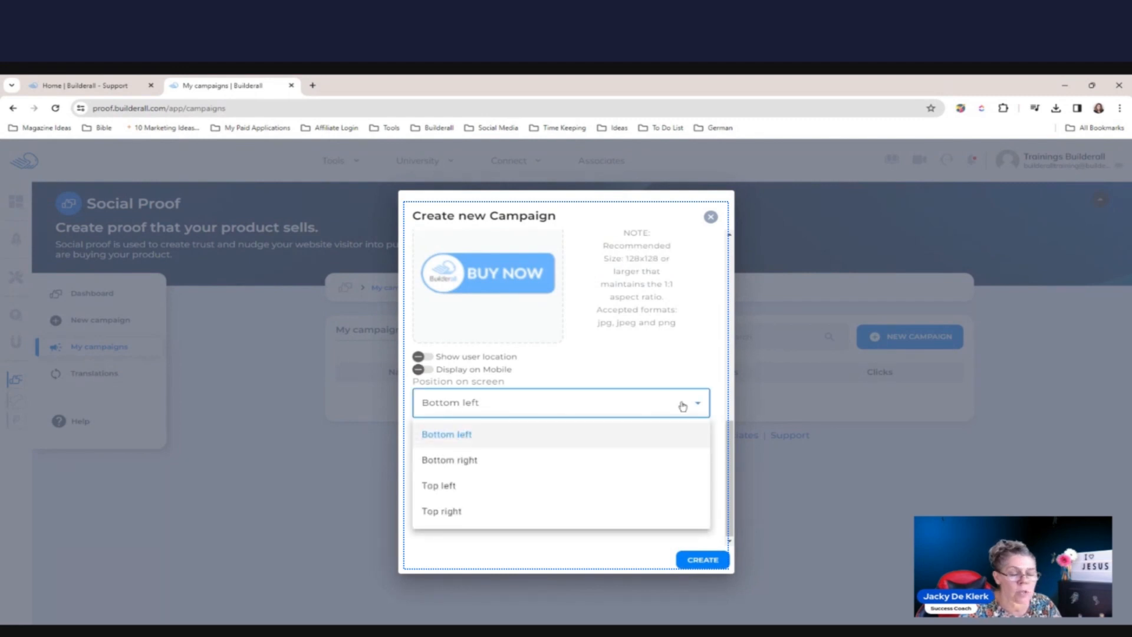
pyautogui.click(448, 438)
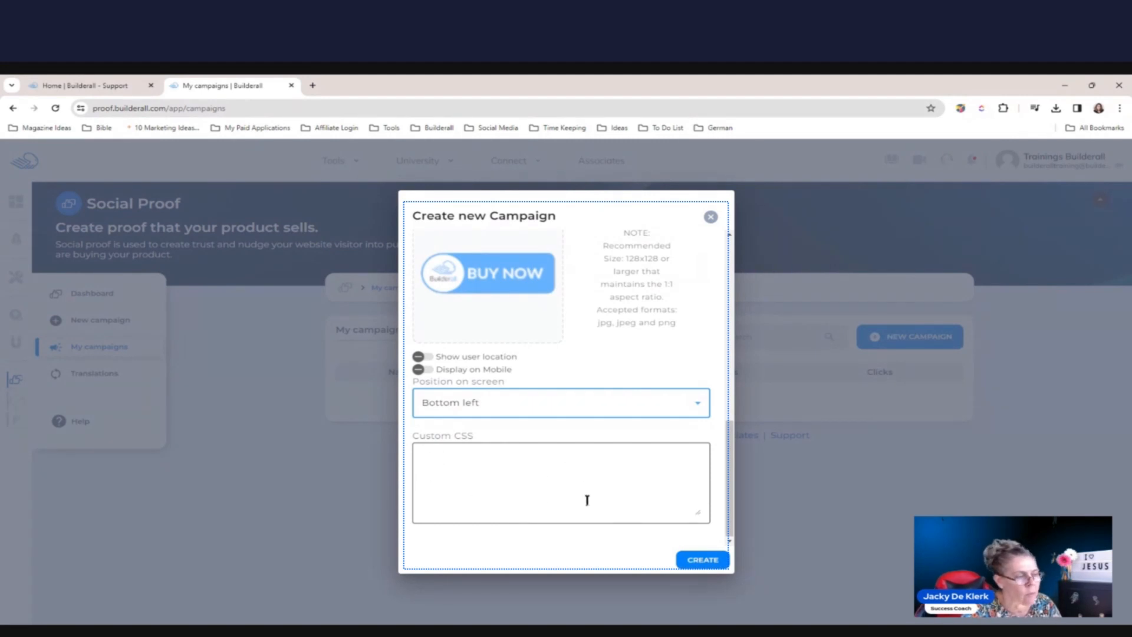
pyautogui.click(699, 561)
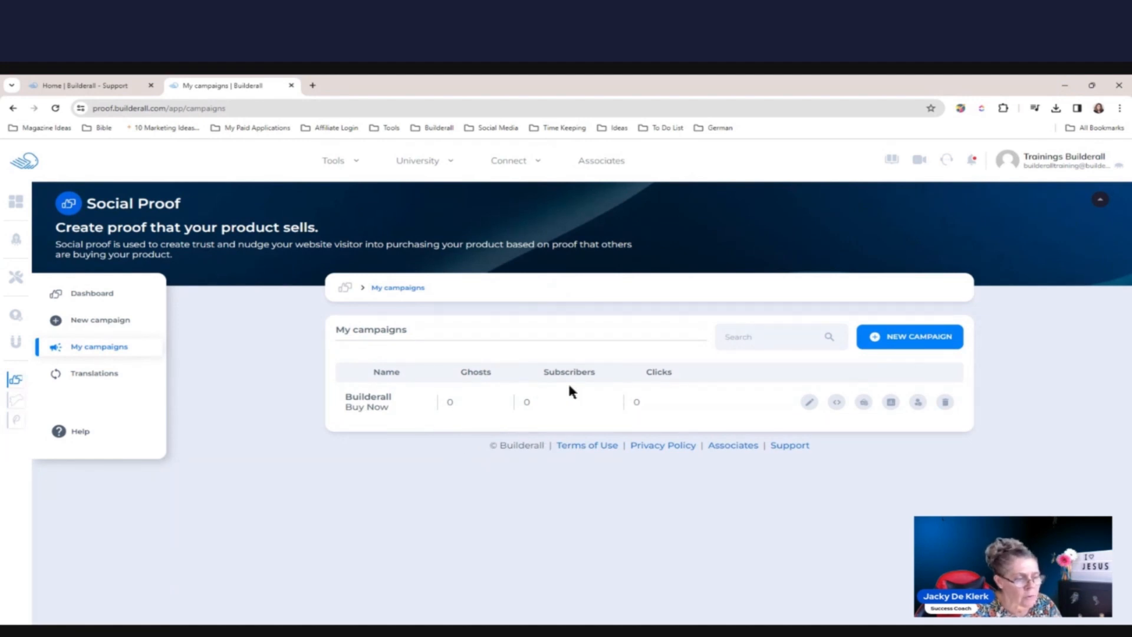
# - Review the click analytics and the collected records of the Builderall Buy Now campaign, closing each view
pyautogui.click(684, 404)
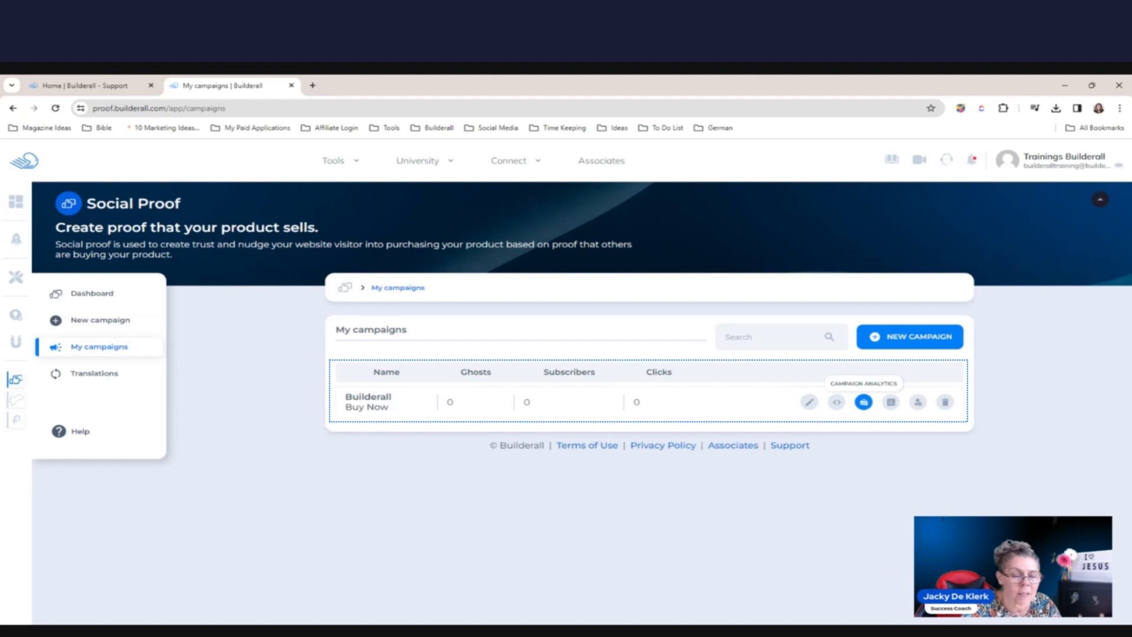
pyautogui.click(863, 401)
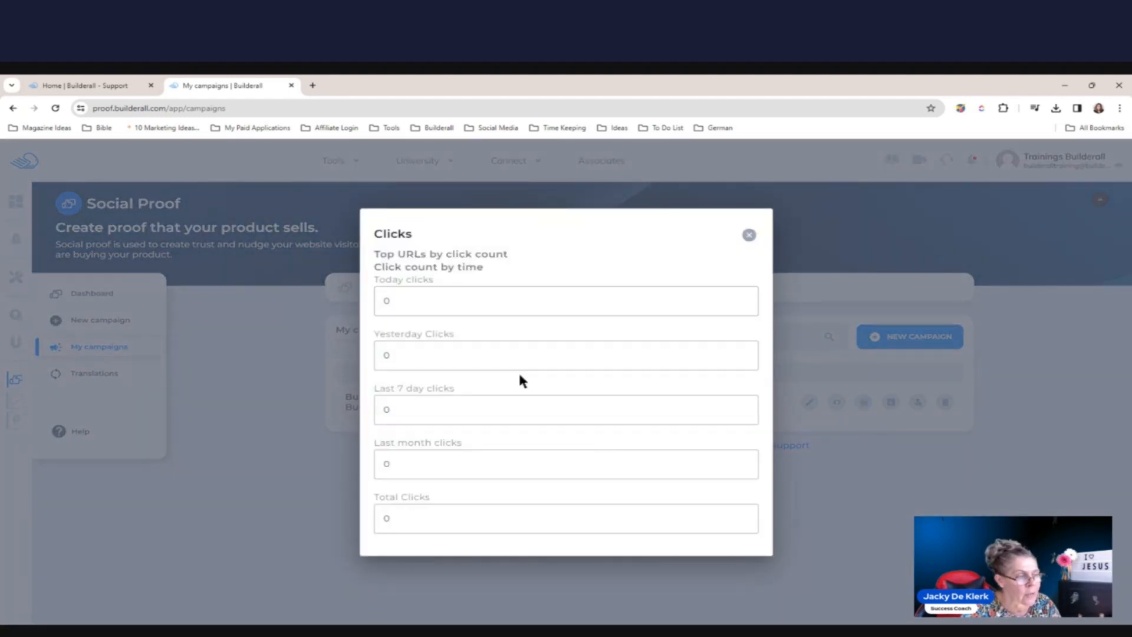
pyautogui.click(749, 235)
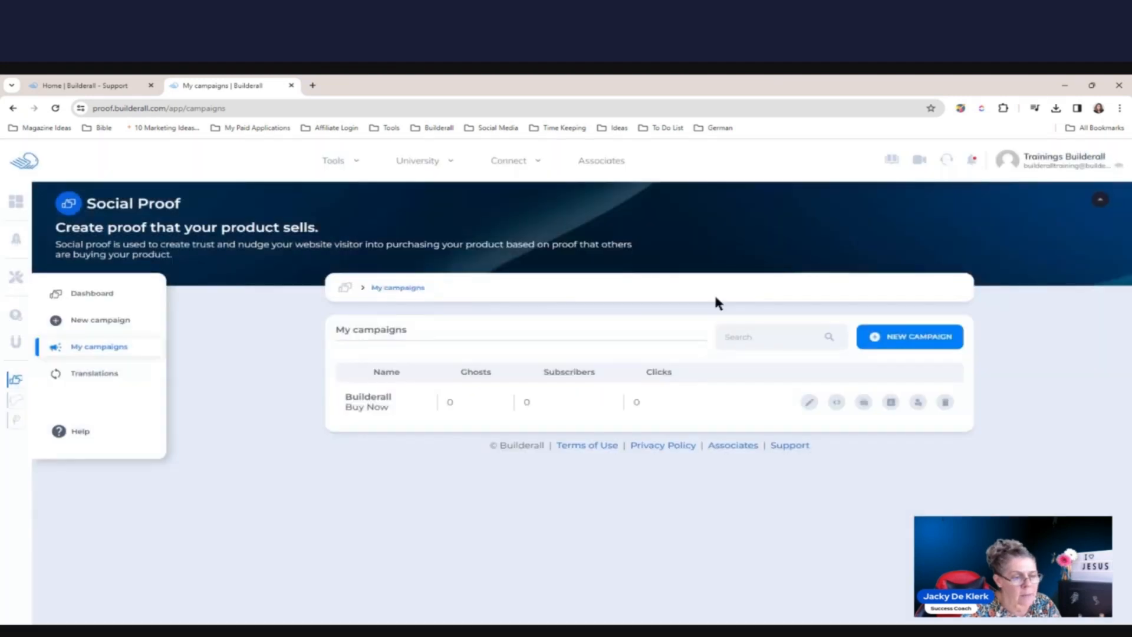
pyautogui.click(892, 402)
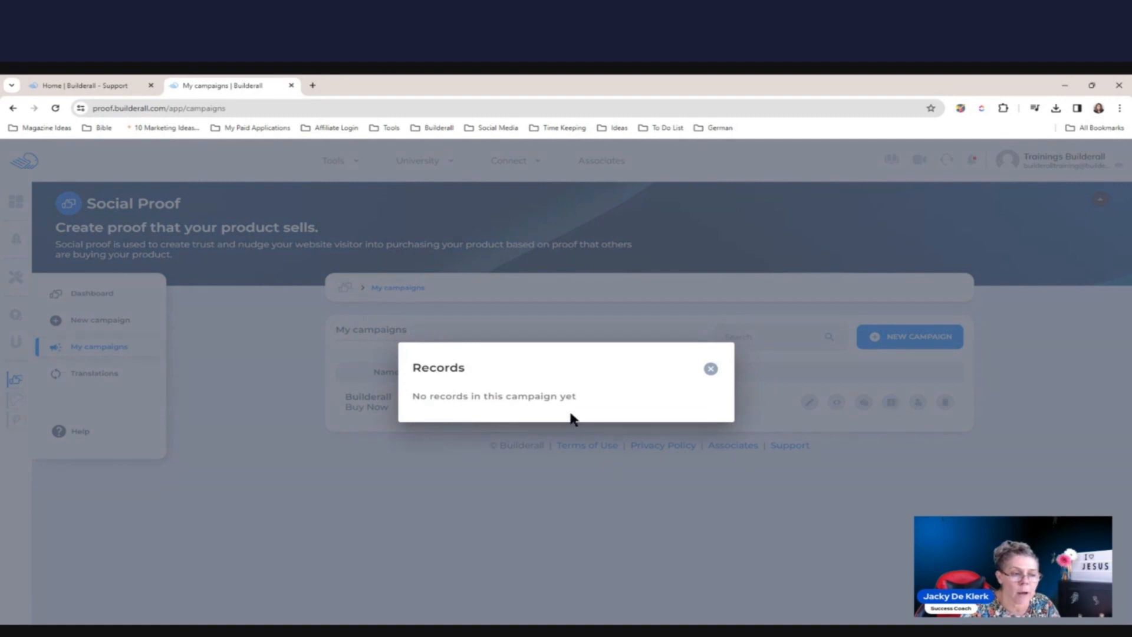
pyautogui.click(711, 370)
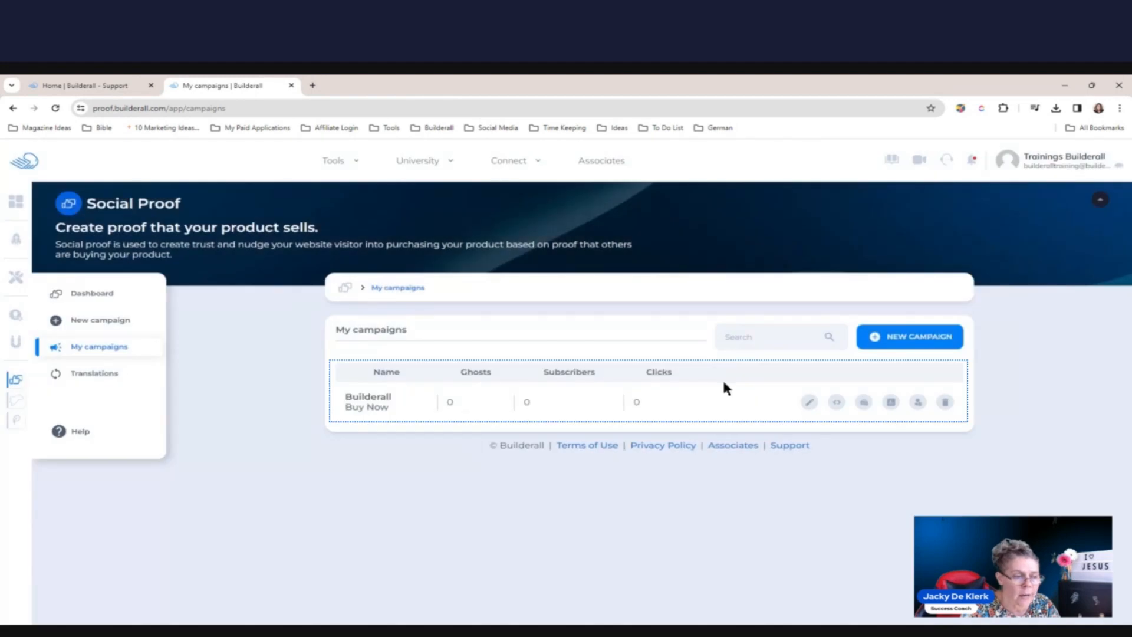
# - Start a new ghost record for the Builderall Buy Now campaign with a ghost user name, country South Africa and city Cape Town
pyautogui.click(918, 402)
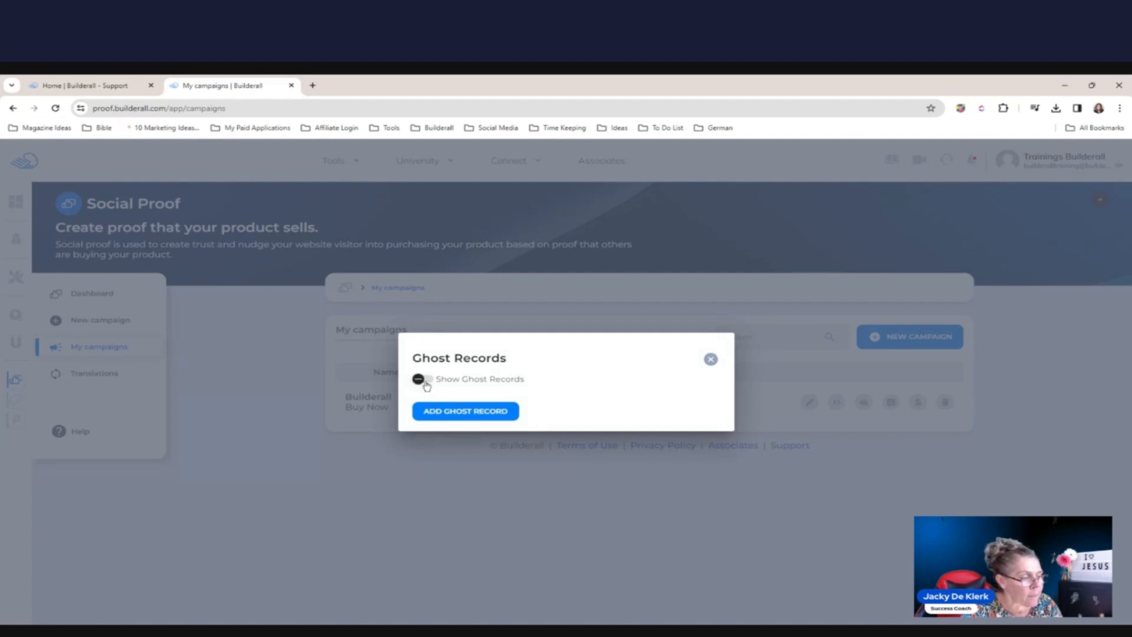
pyautogui.click(459, 420)
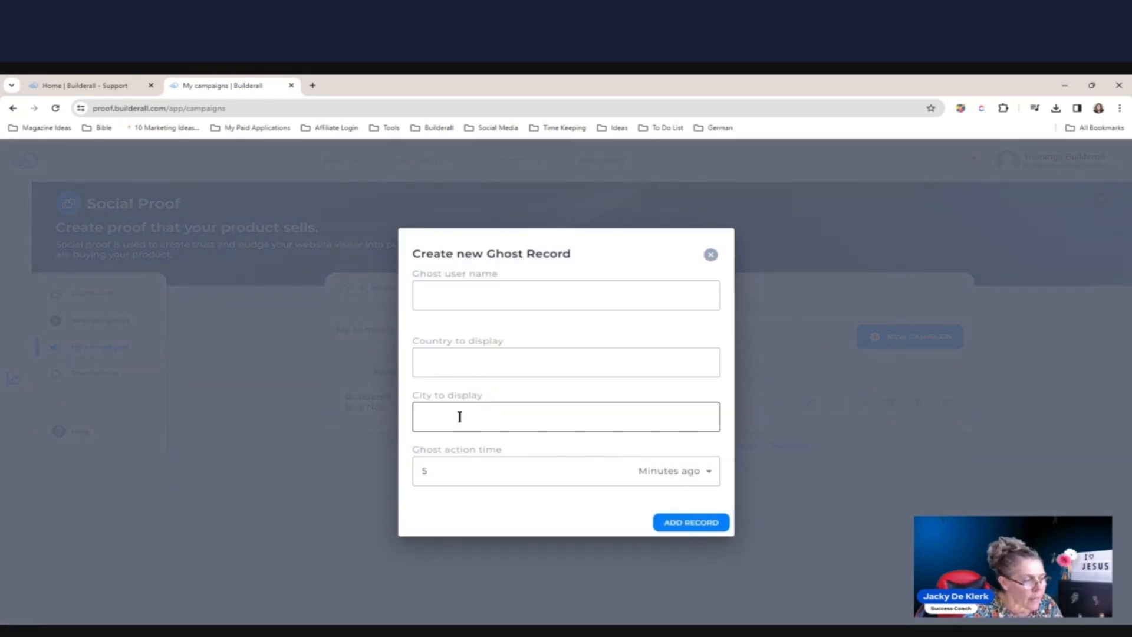
pyautogui.click(468, 297)
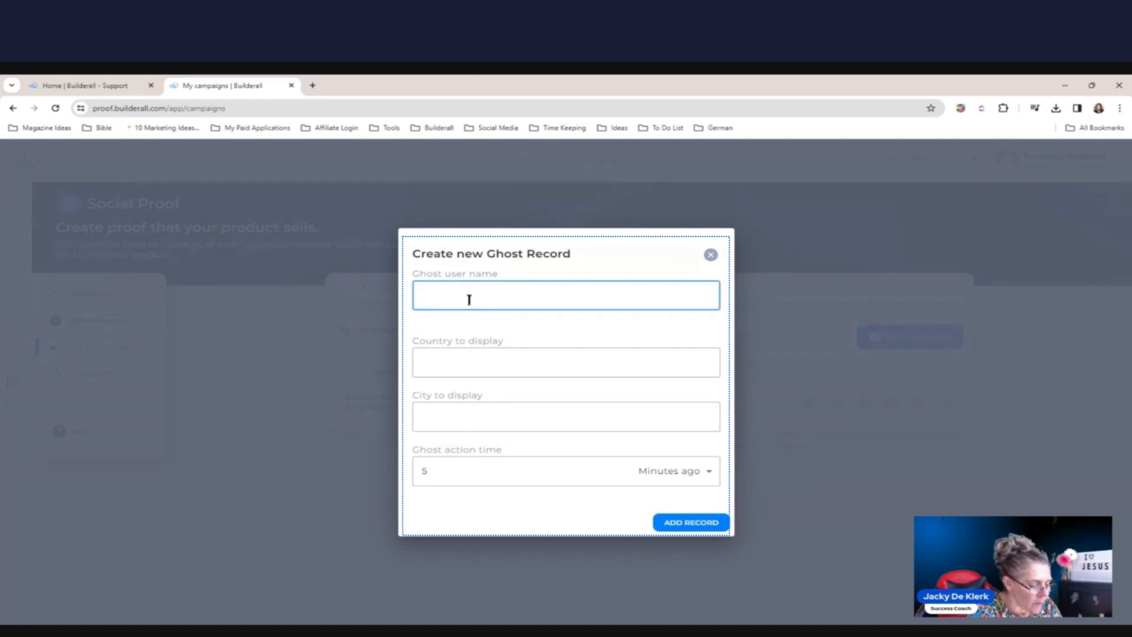
pyautogui.write('Jacky')
pyautogui.click(489, 357)
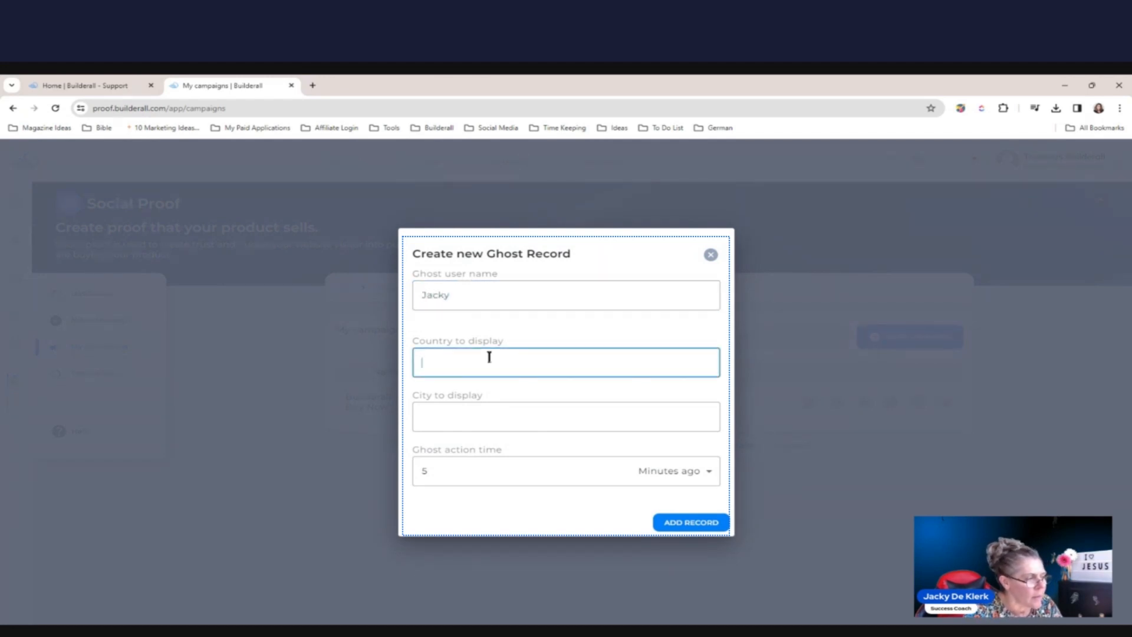
pyautogui.write('South Africa')
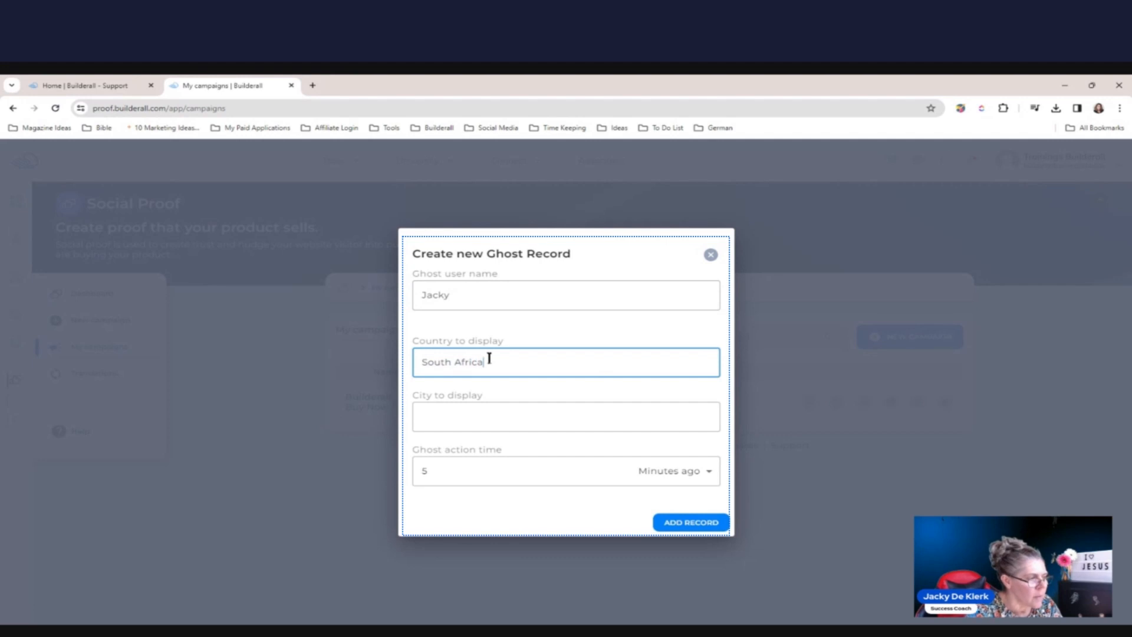
pyautogui.click(452, 419)
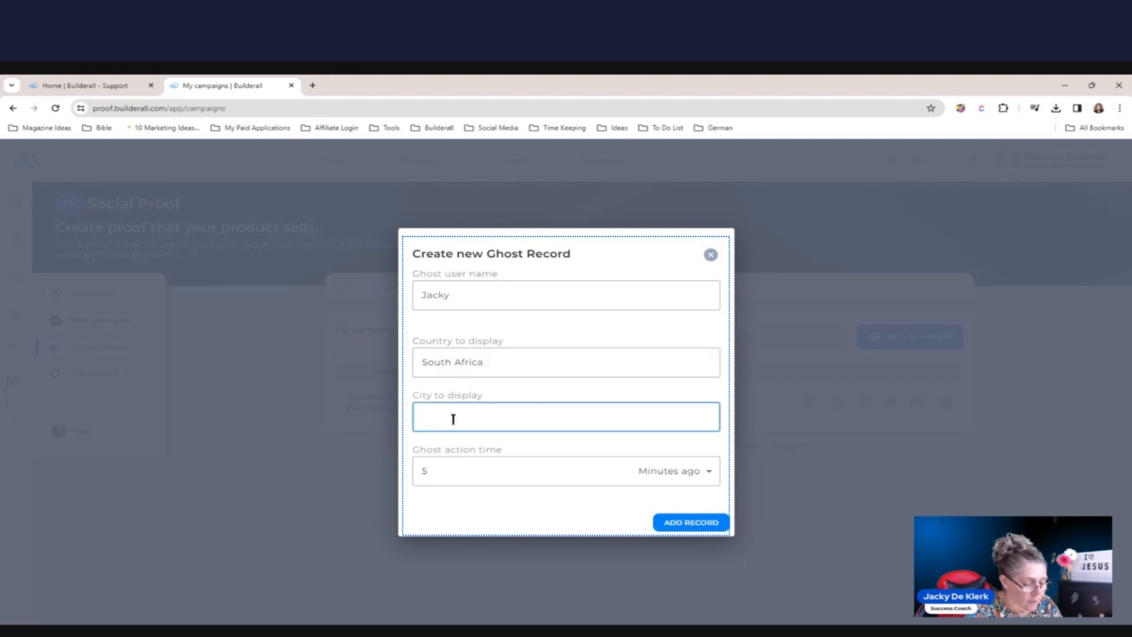
pyautogui.write('Cape Town')
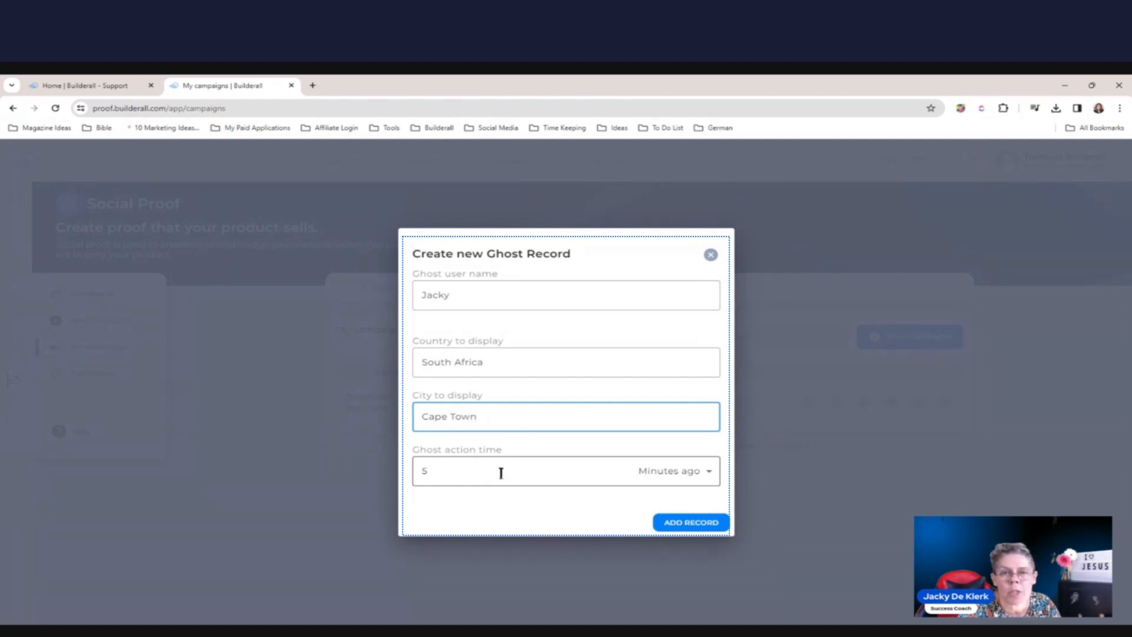
# - Set the ghost action time to 5 Days ago and add the record
pyautogui.click(708, 470)
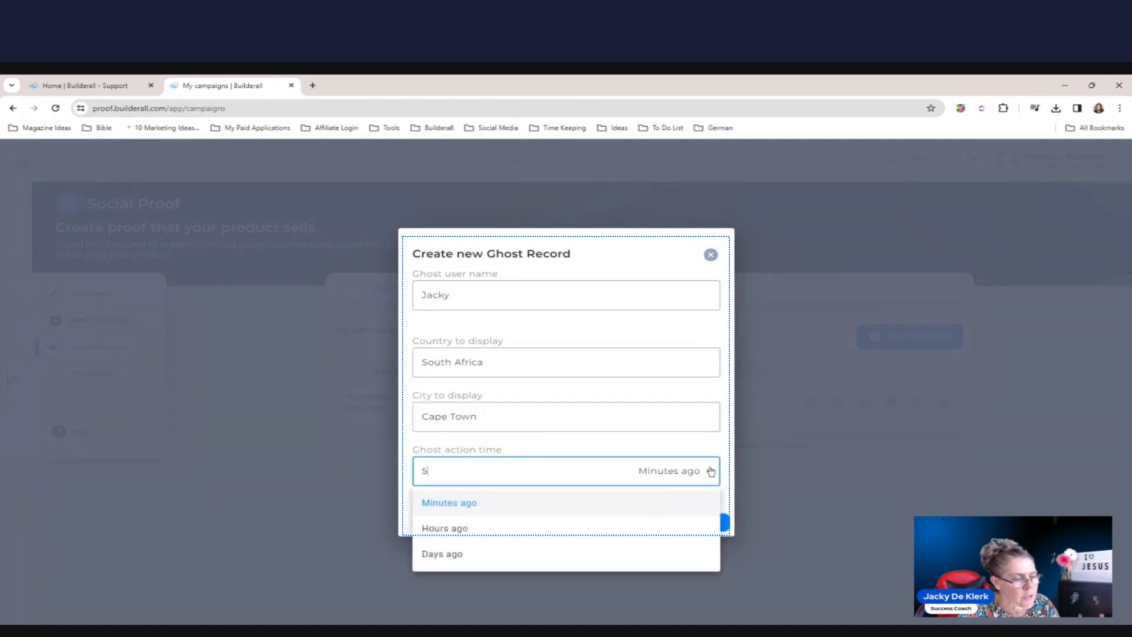
pyautogui.click(465, 557)
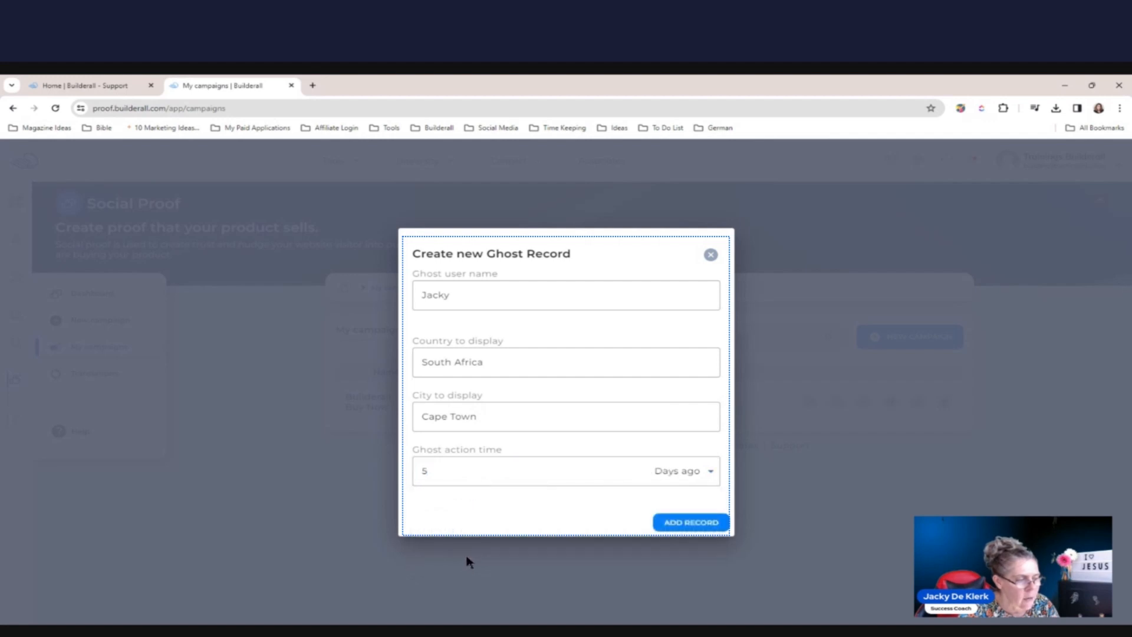
pyautogui.click(710, 475)
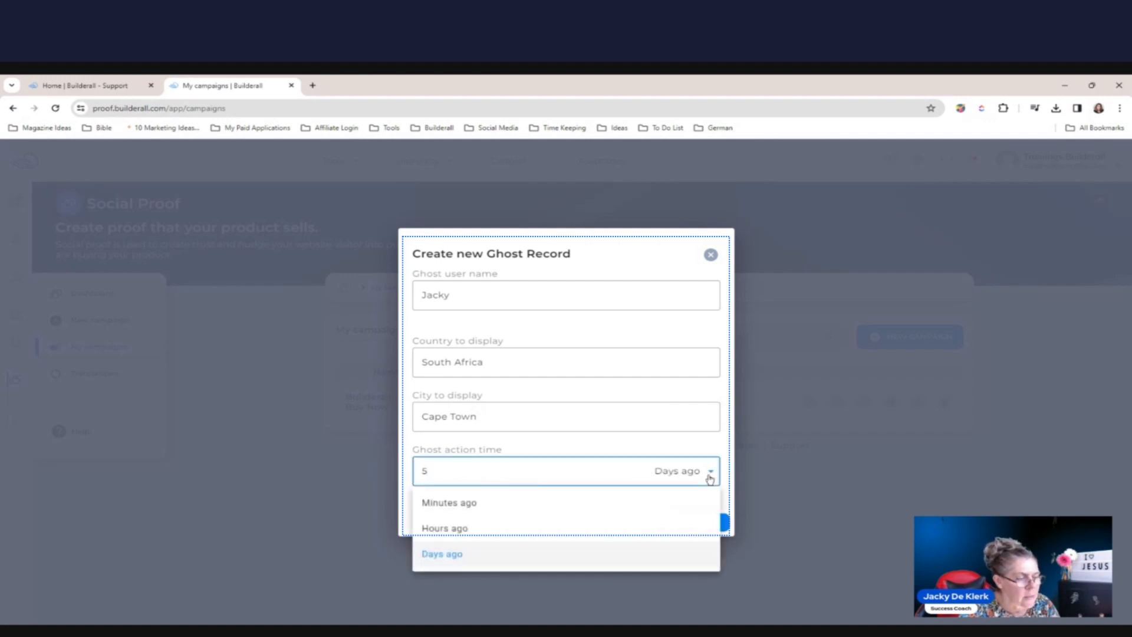
pyautogui.click(710, 475)
pyautogui.click(687, 523)
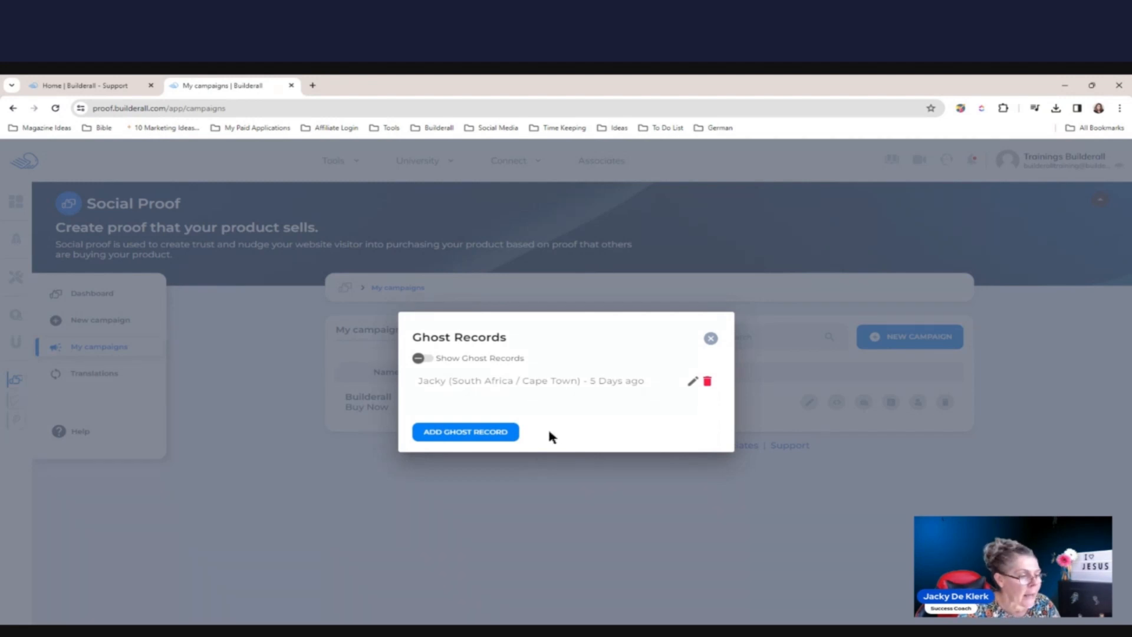
# - Enable Show Ghost Records for the campaign and close the ghost records dialog
pyautogui.click(421, 359)
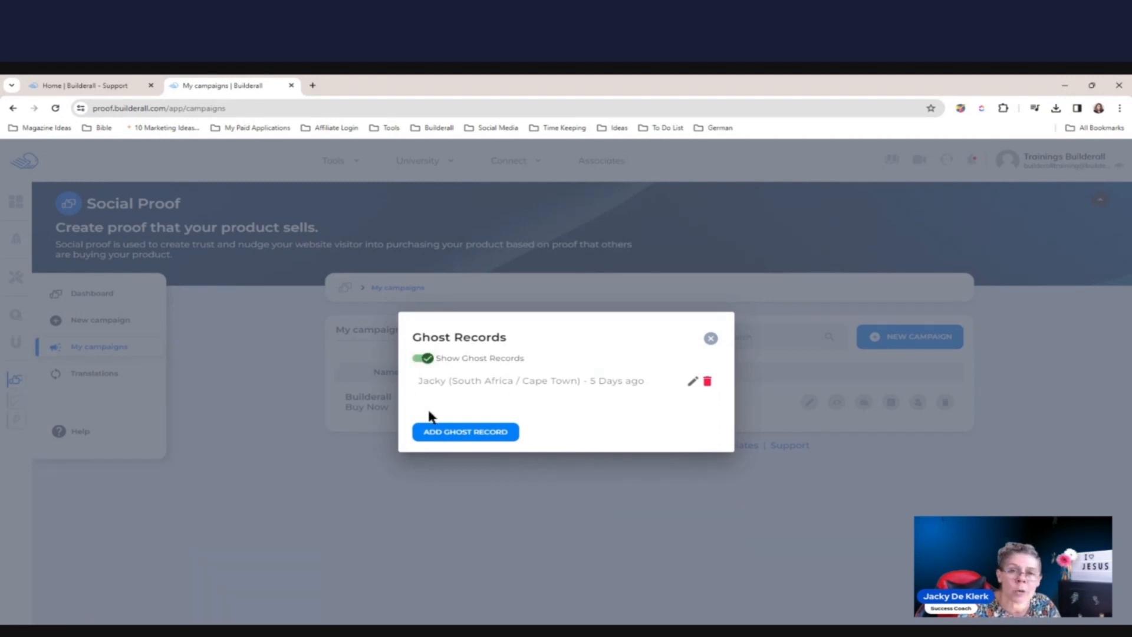
pyautogui.click(422, 359)
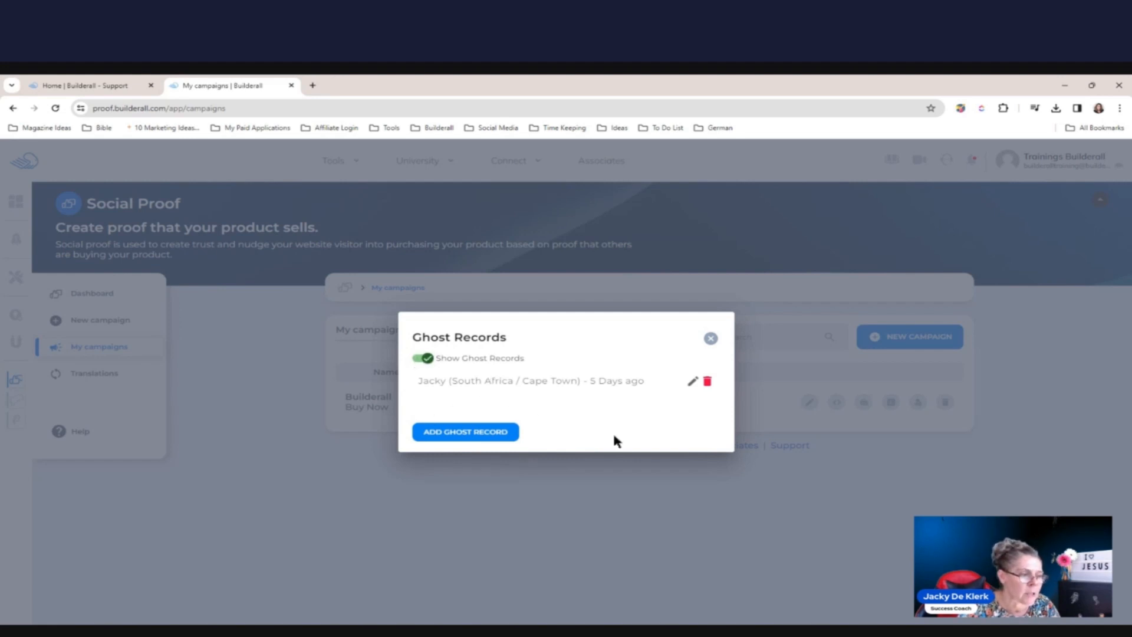
pyautogui.click(710, 338)
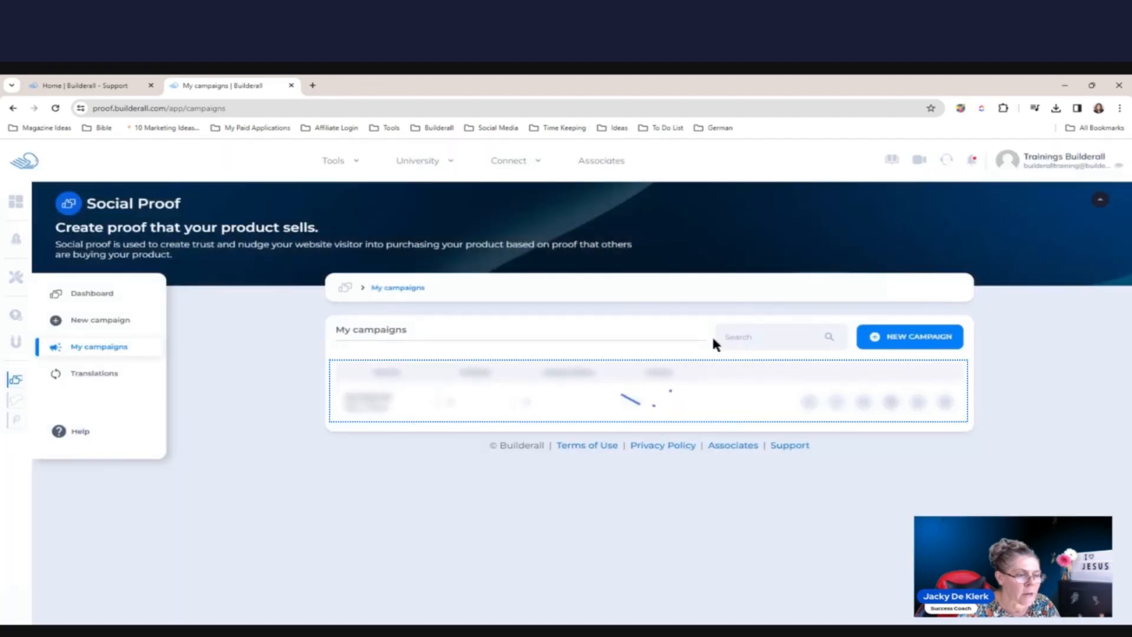